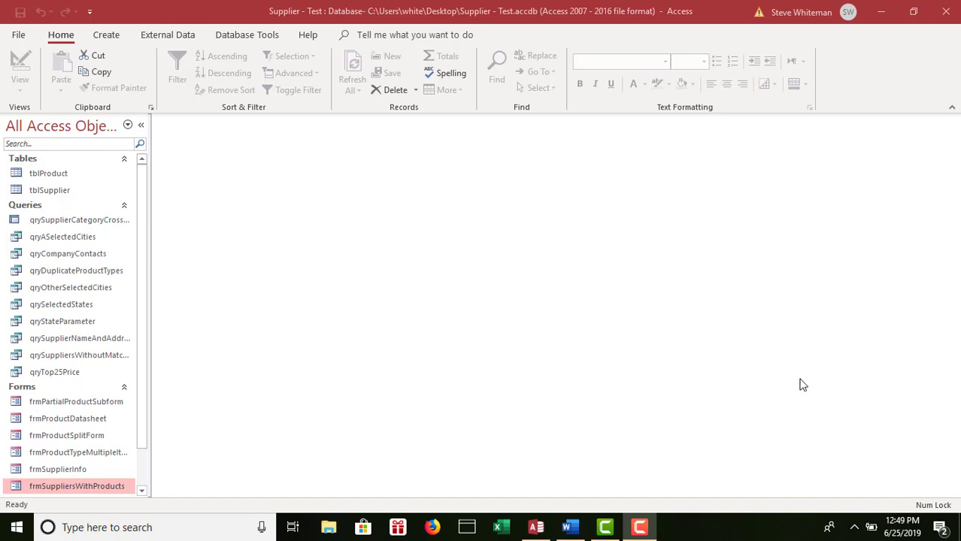
# Step: Open the frmSuppliersWithProducts form, look over its product subform, and switch the form to Design View
pyautogui.doubleClick(87, 487)
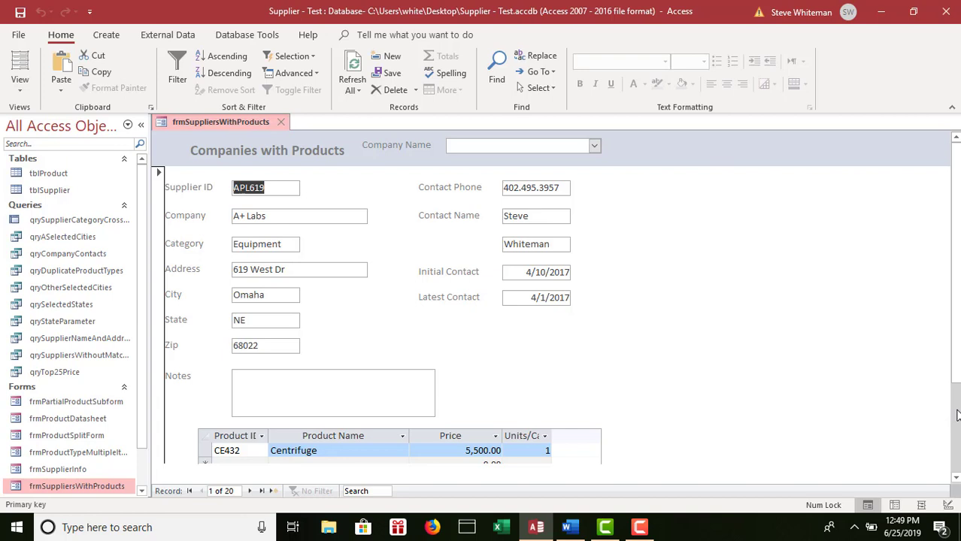
pyautogui.scroll(-3, 957, 415)
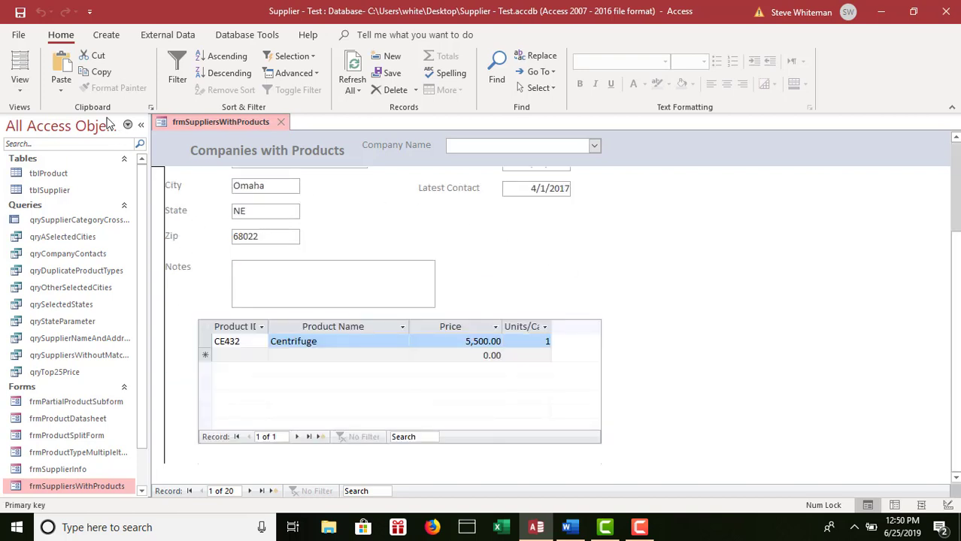
pyautogui.click(19, 85)
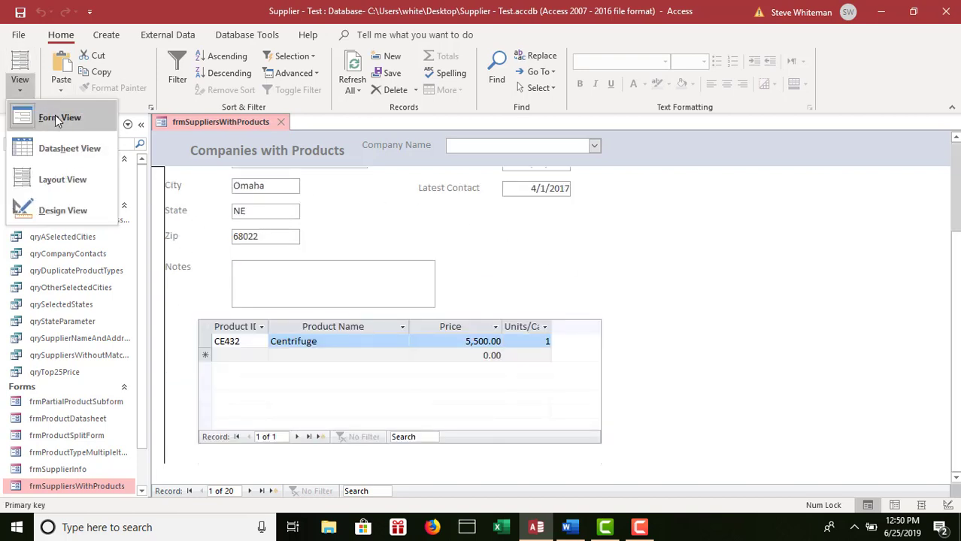
pyautogui.click(64, 213)
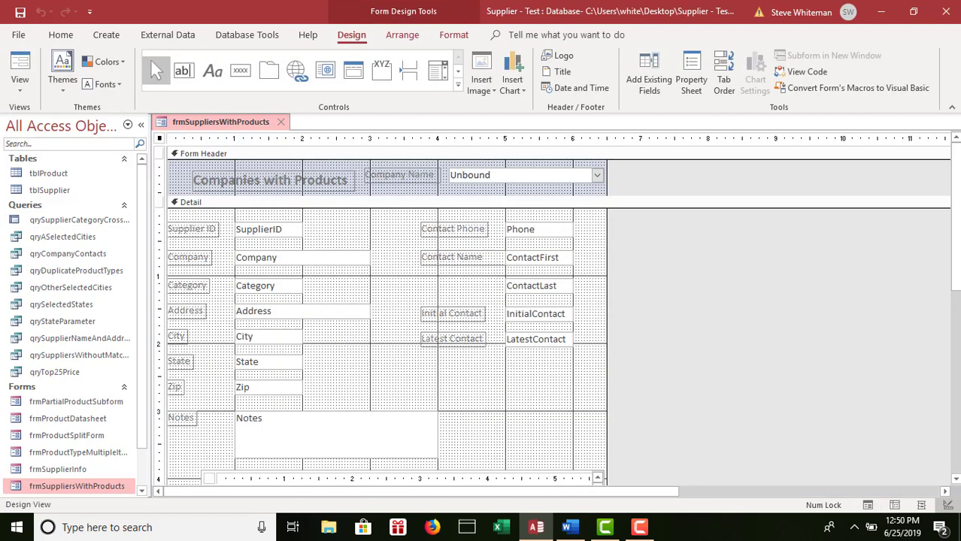
# Step: Open the product subform at the end of the Detail section in its own design window
pyautogui.scroll(-5, 483, 279)
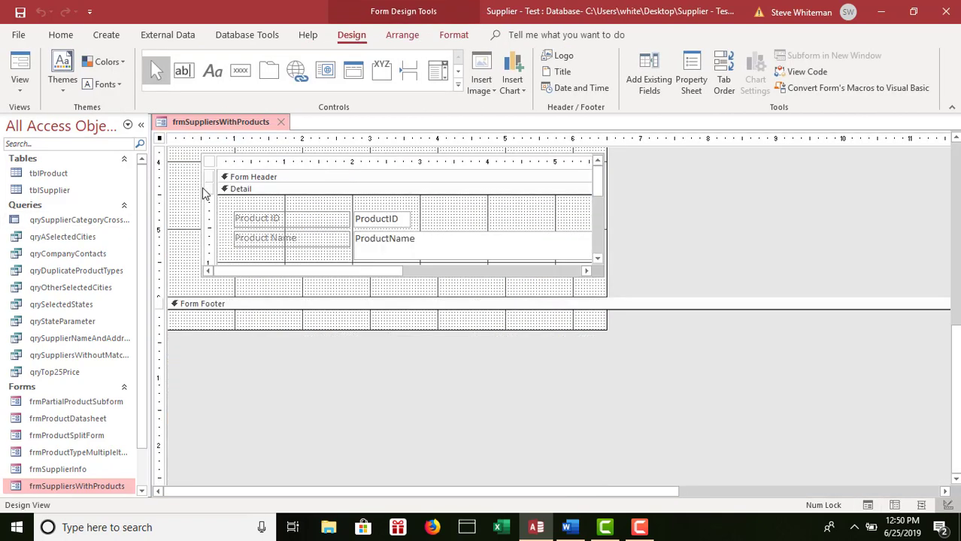
pyautogui.click(203, 188)
pyautogui.click(203, 188)
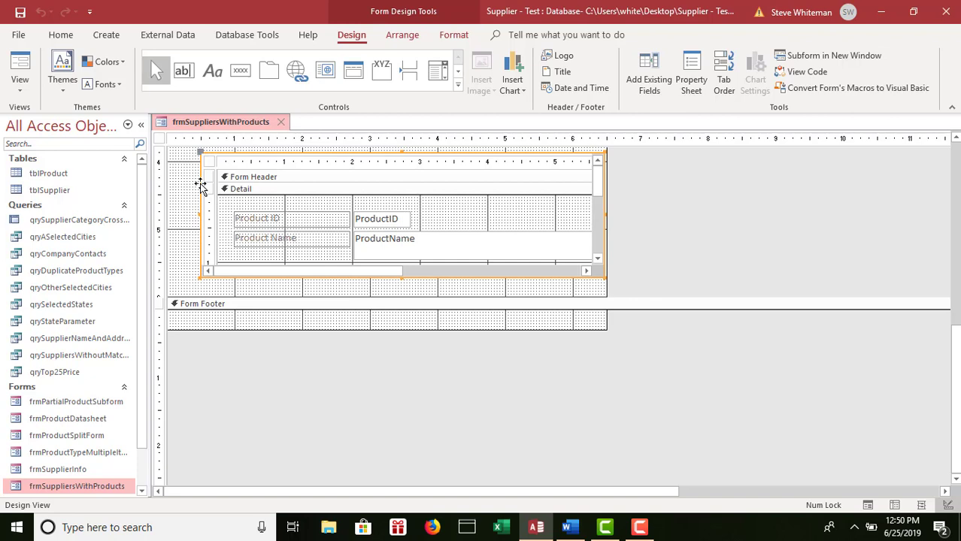
pyautogui.rightClick(202, 186)
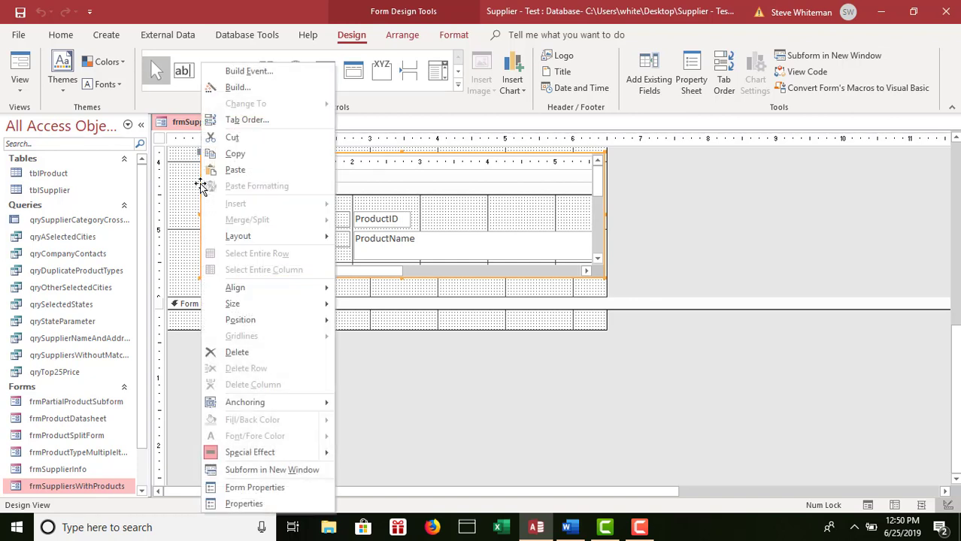
pyautogui.click(257, 471)
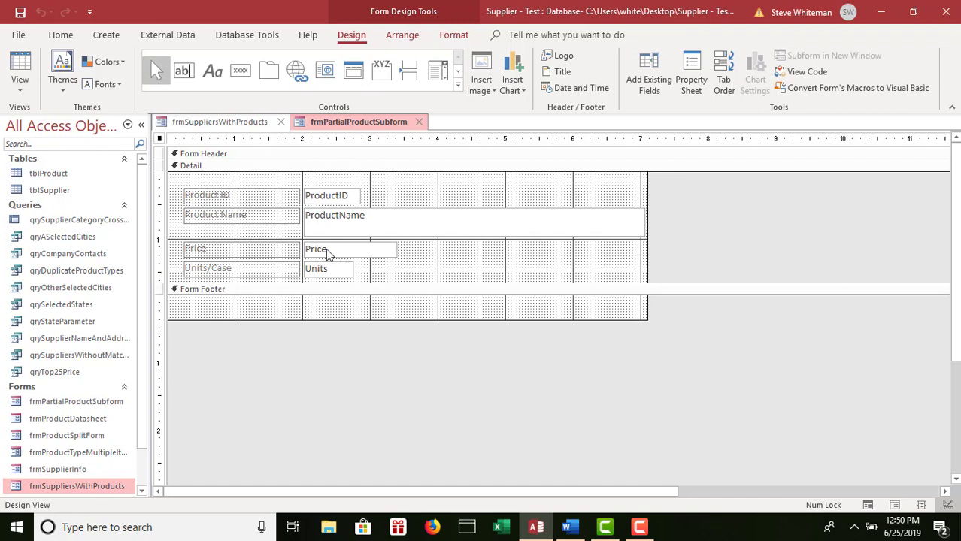
# Step: Add a text box to the subform's Form Footer and name it txtProductNameCount
pyautogui.click(189, 70)
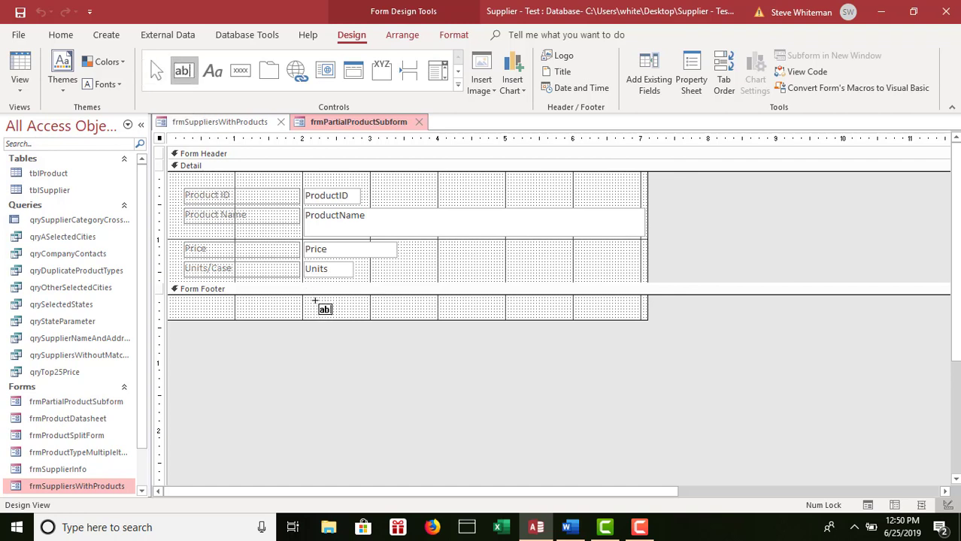
pyautogui.click(314, 301)
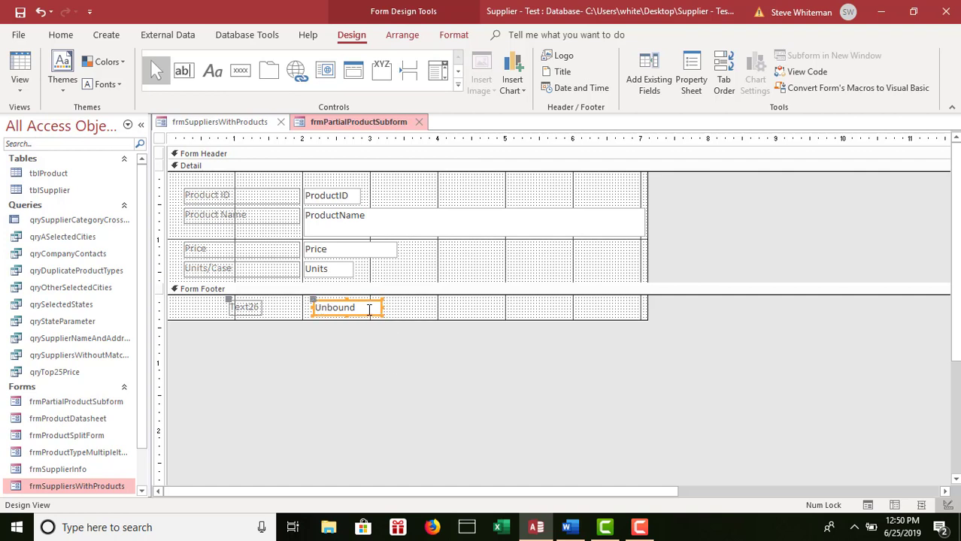
pyautogui.rightClick(369, 309)
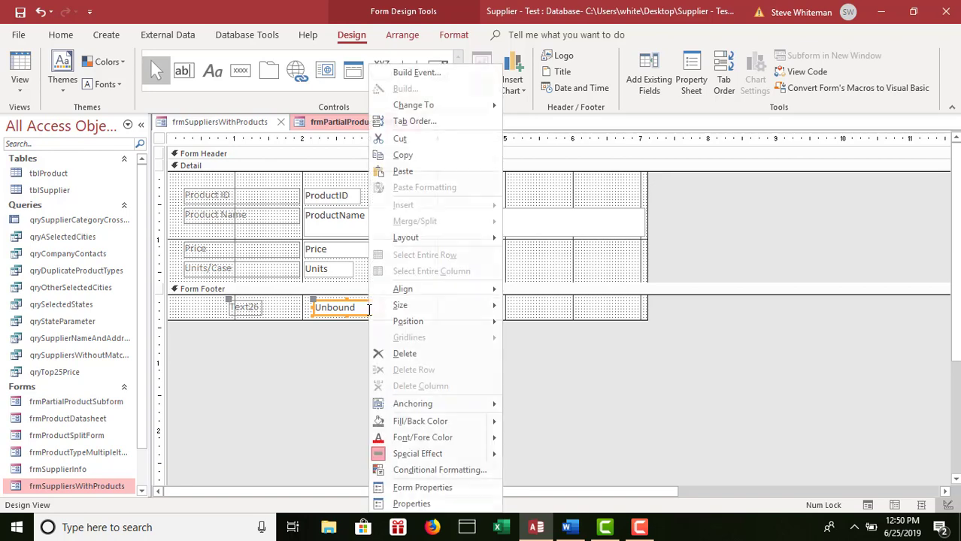
pyautogui.click(399, 503)
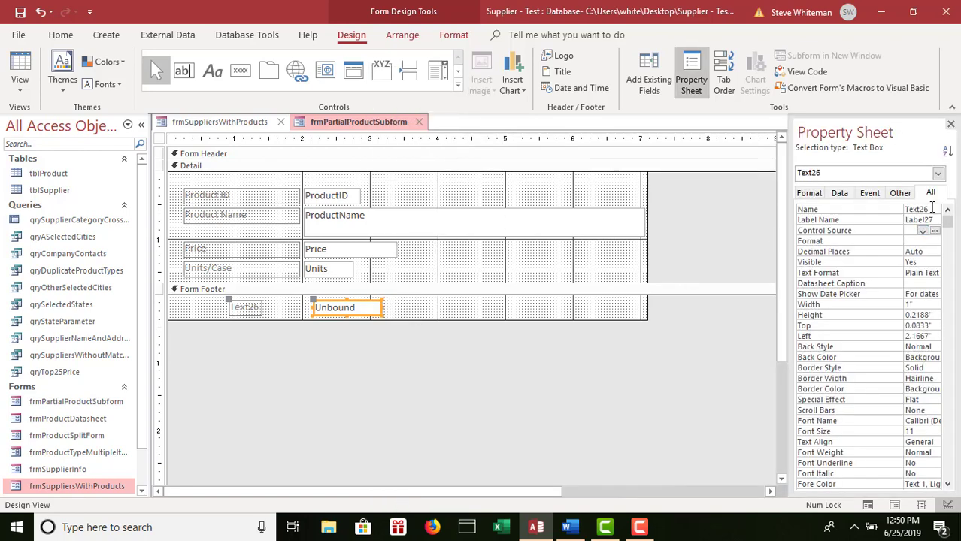
pyautogui.click(925, 209)
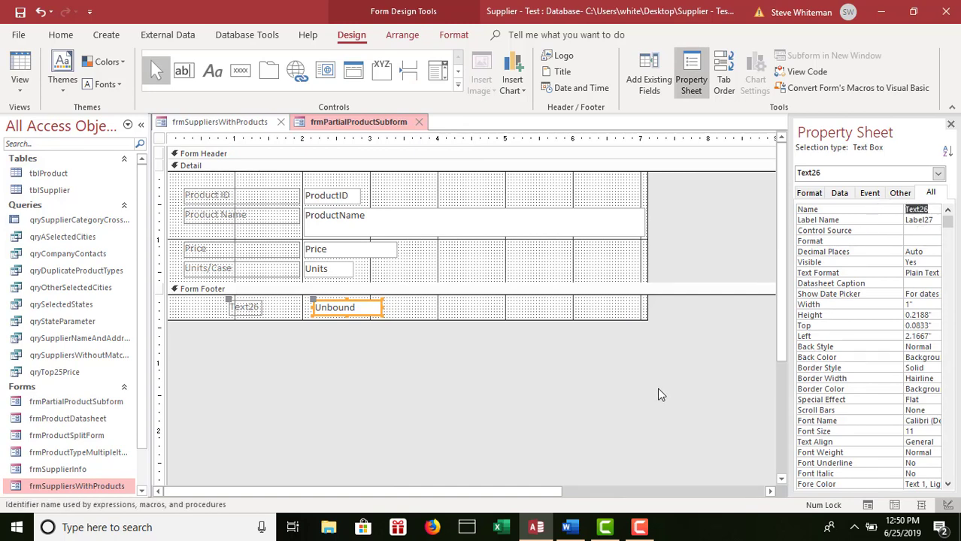
pyautogui.write('txtProductNameCount')
# Step: Set the footer text box's control source to =Count([ProductName]), and save and close the subform
pyautogui.click(924, 230)
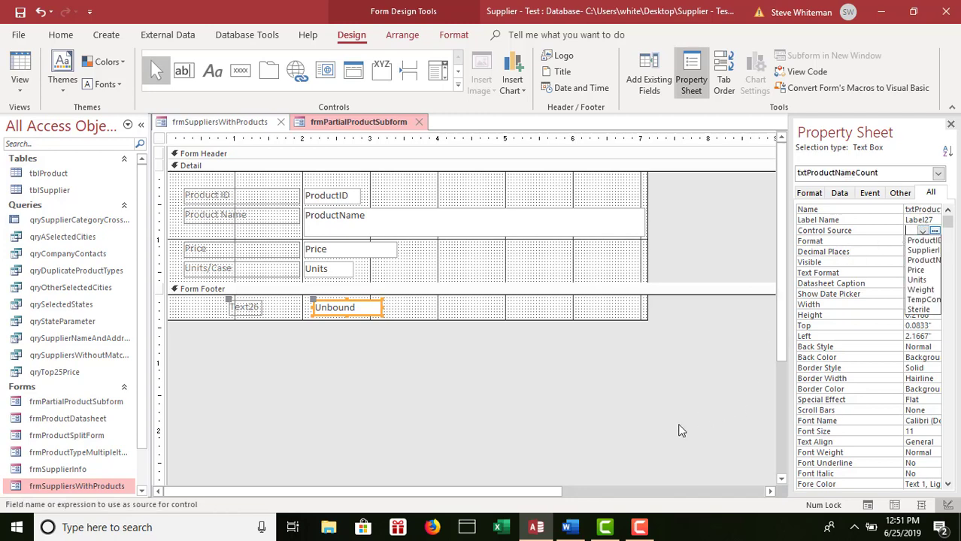
pyautogui.write('co')
pyautogui.write('unt')
pyautogui.write('(')
pyautogui.write('[Produc')
pyautogui.write('tName')
pyautogui.write(']')
pyautogui.write(')')
pyautogui.click(935, 230)
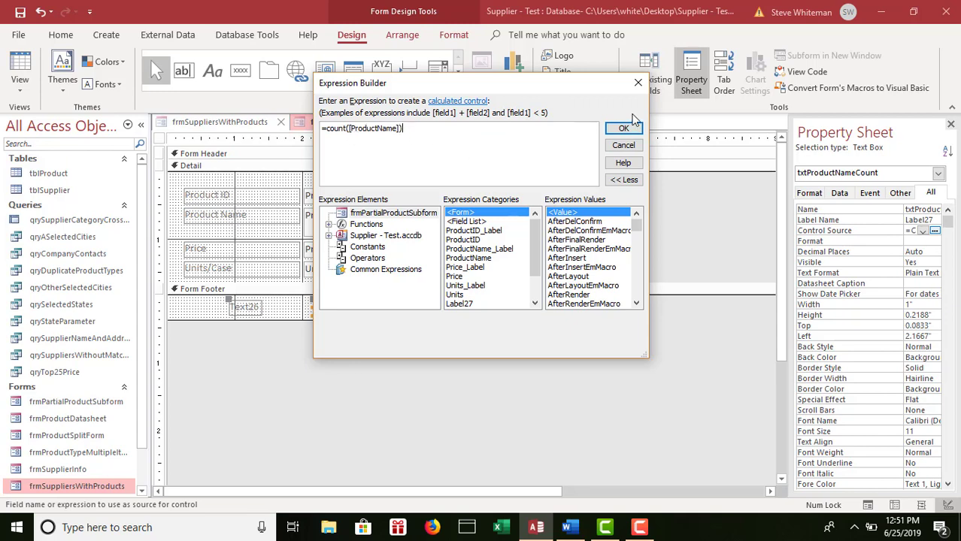
pyautogui.click(636, 131)
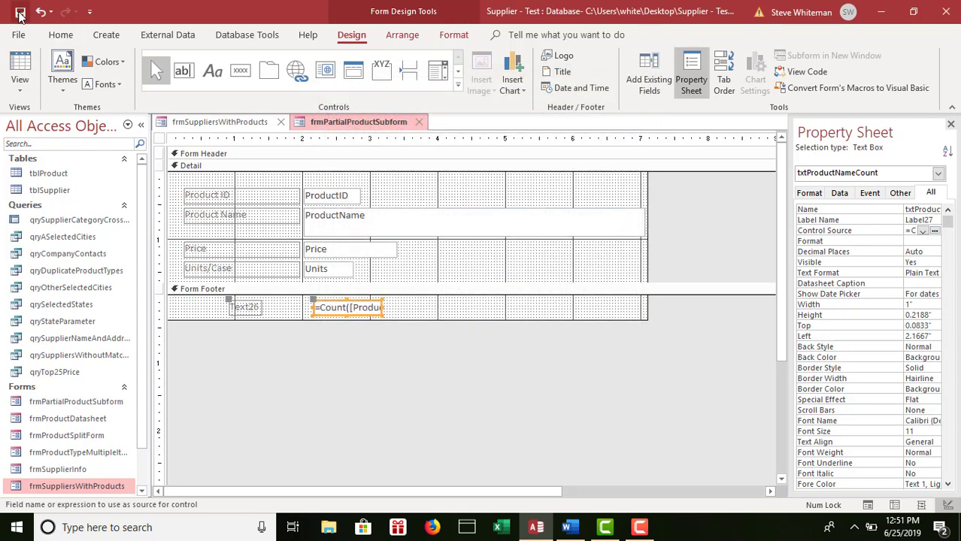
pyautogui.click(418, 124)
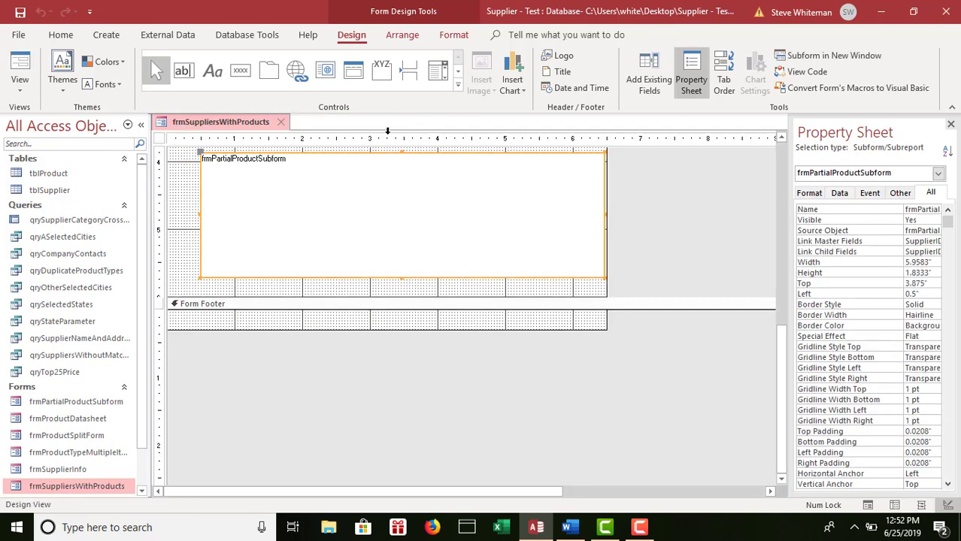
# Step: Check frmSuppliersWithProducts in Form View and return it to Design View
pyautogui.click(20, 89)
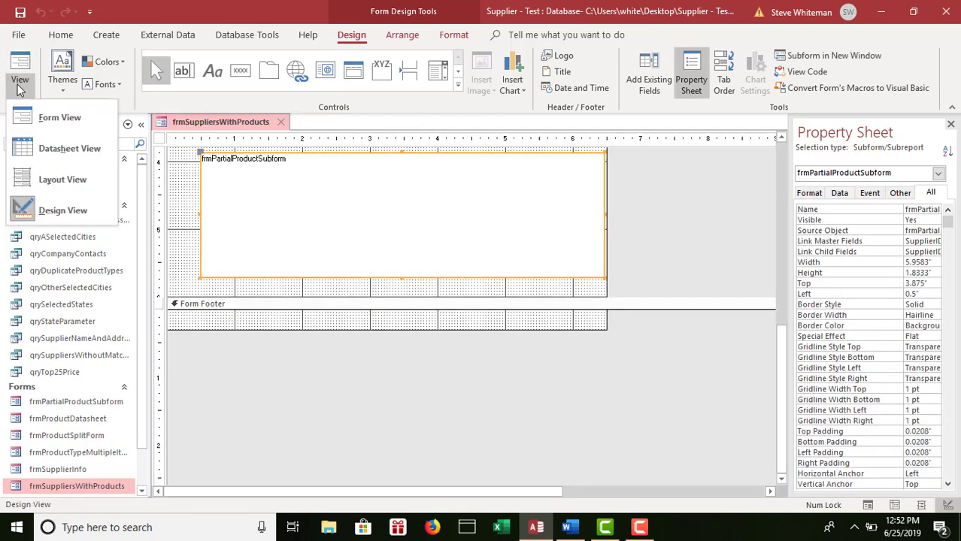
pyautogui.click(42, 116)
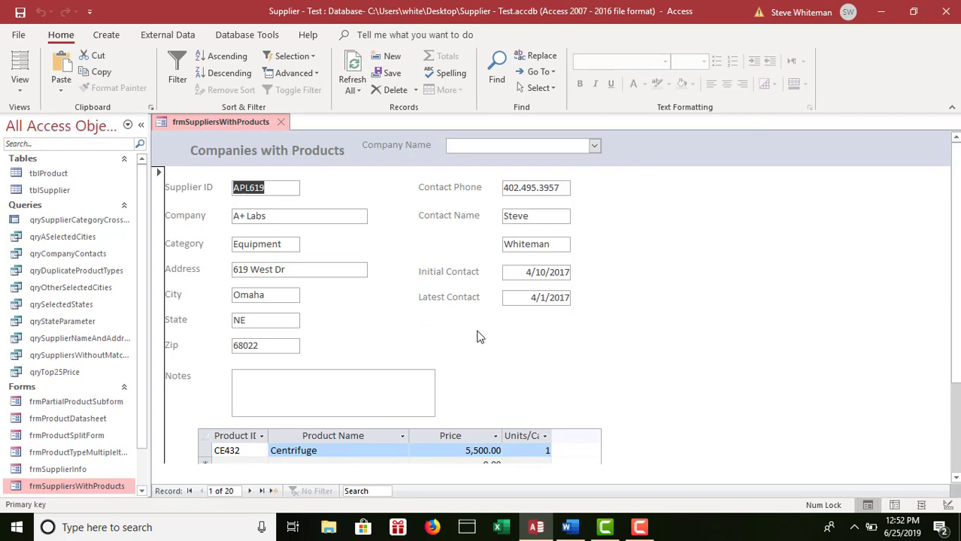
pyautogui.click(20, 87)
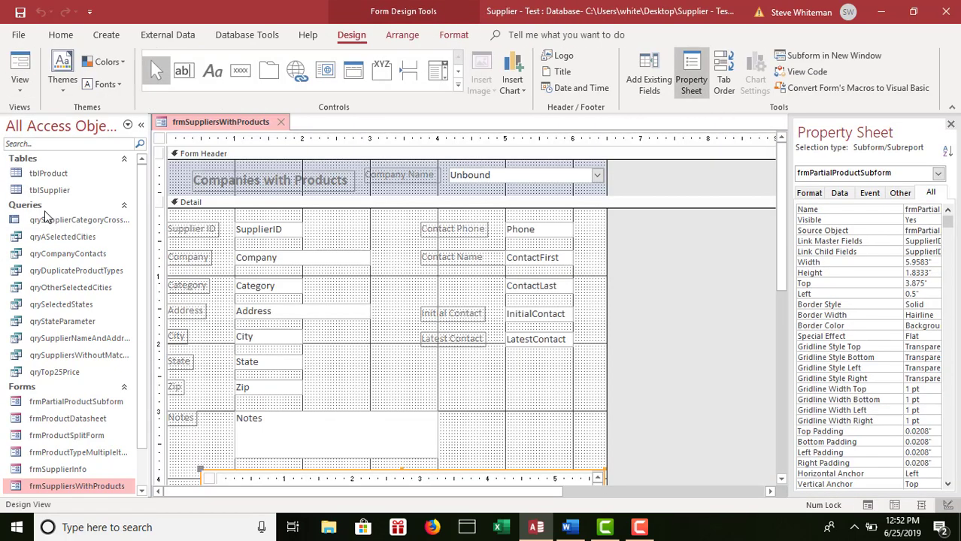
# Step: Add a text box below Latest Contact in the Detail section and set its label's caption to Number of Products
pyautogui.click(187, 75)
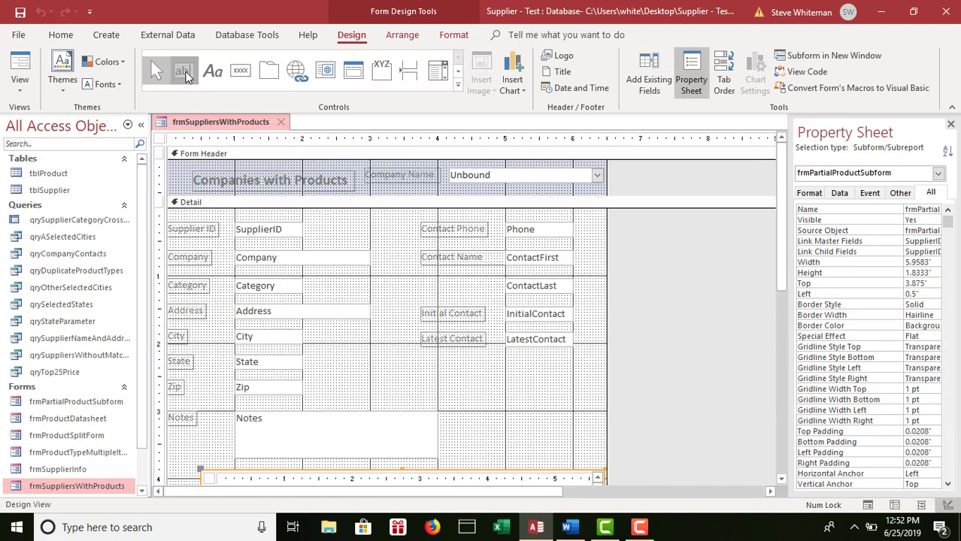
pyautogui.click(452, 366)
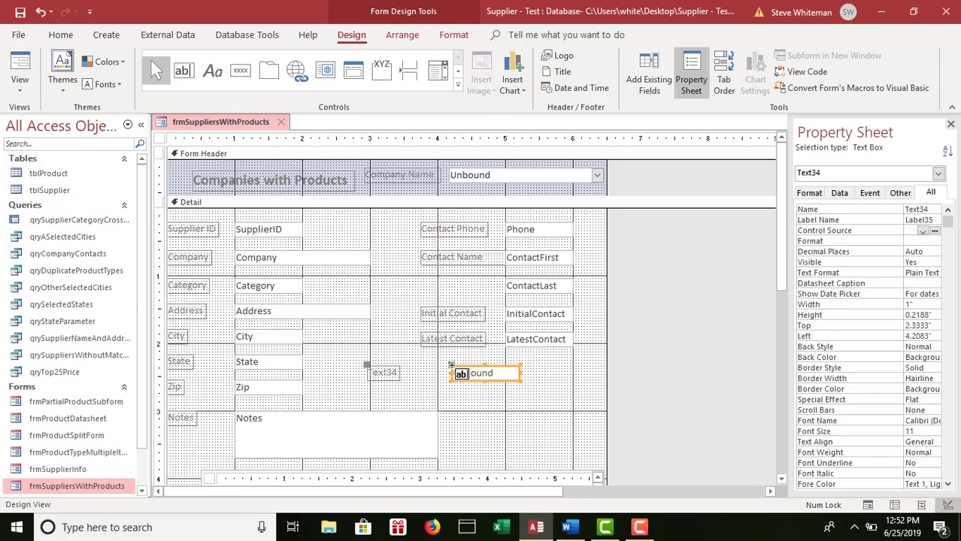
pyautogui.click(393, 373)
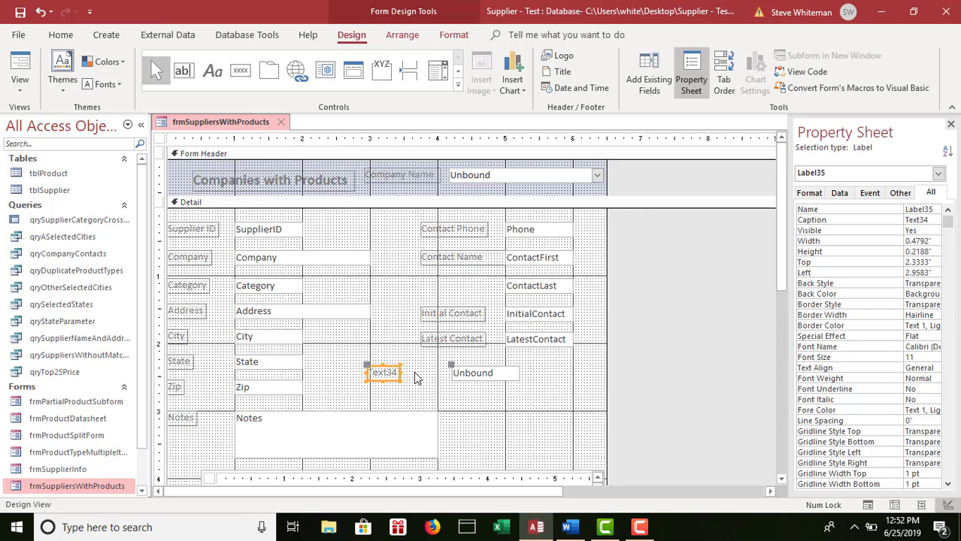
pyautogui.doubleClick(935, 220)
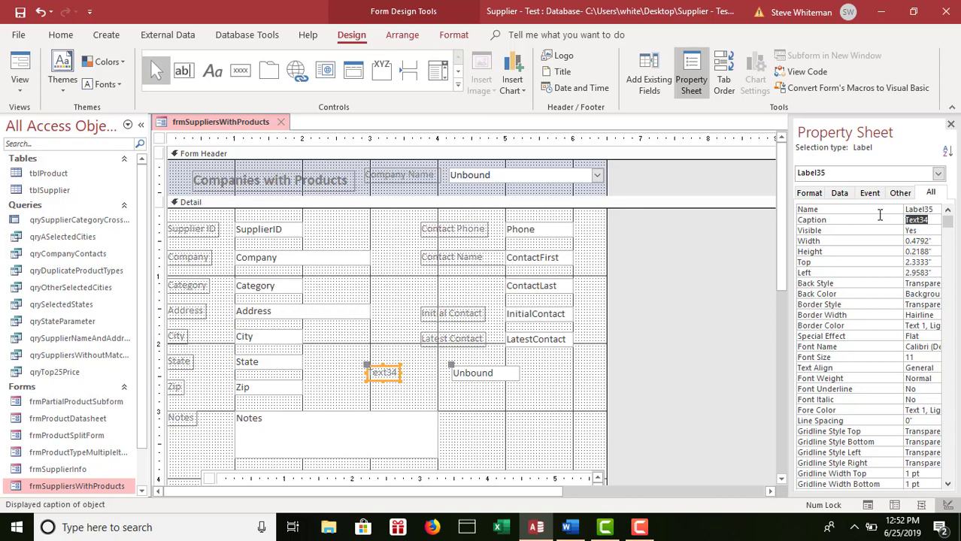
pyautogui.write('N')
pyautogui.write('umber o')
pyautogui.write('f Prod')
pyautogui.write('ucts')
pyautogui.press('Return')
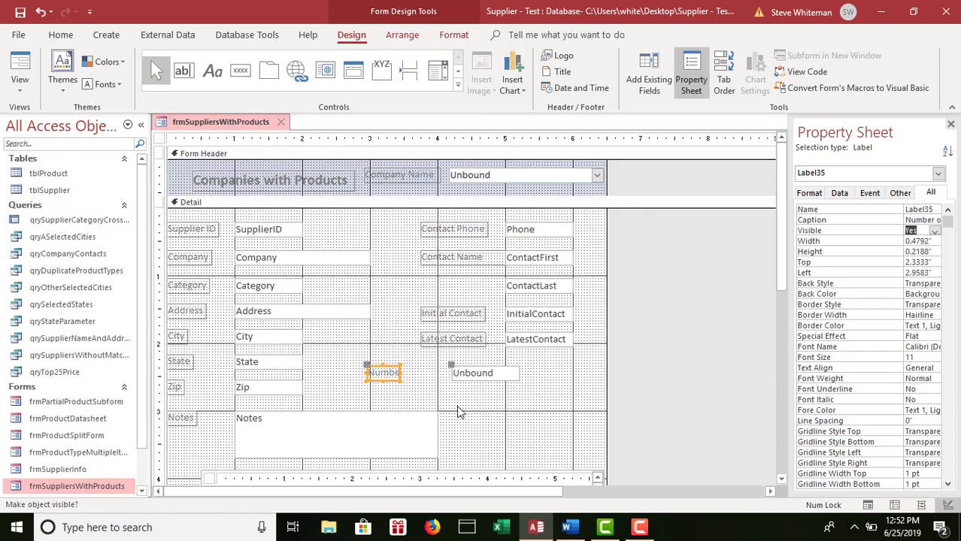
# Step: Size the Number of Products label to fit and move its text box clear of it, to a left position of about 4.46"
pyautogui.rightClick(390, 374)
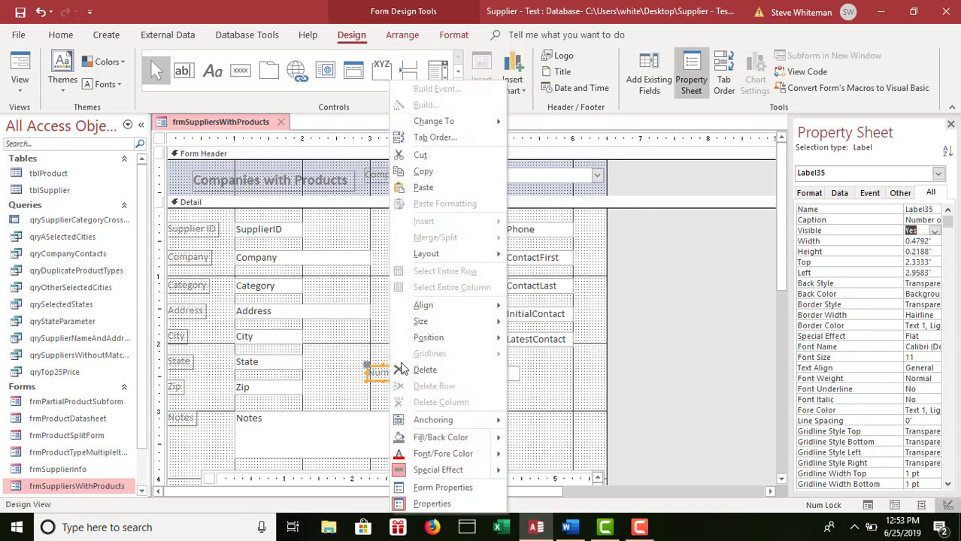
pyautogui.moveTo(422, 326)
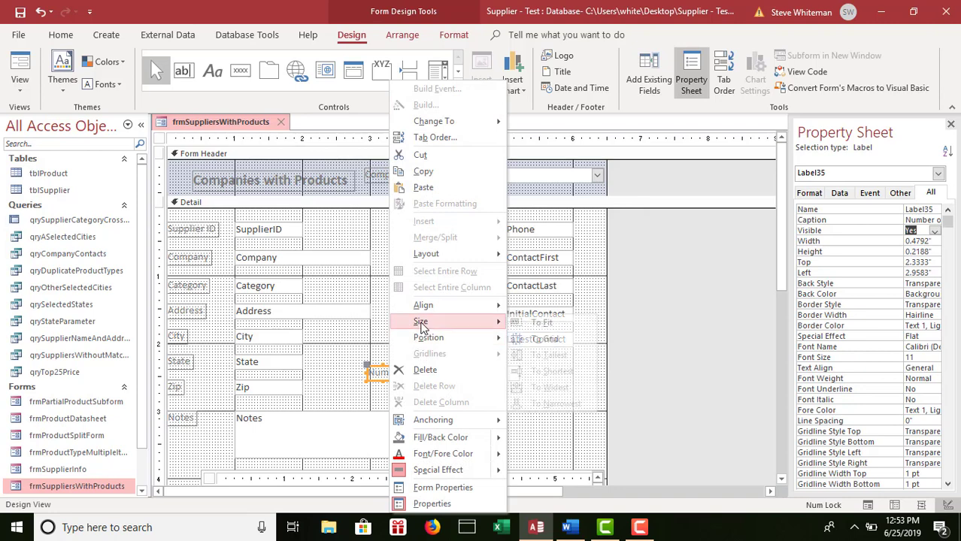
pyautogui.click(542, 323)
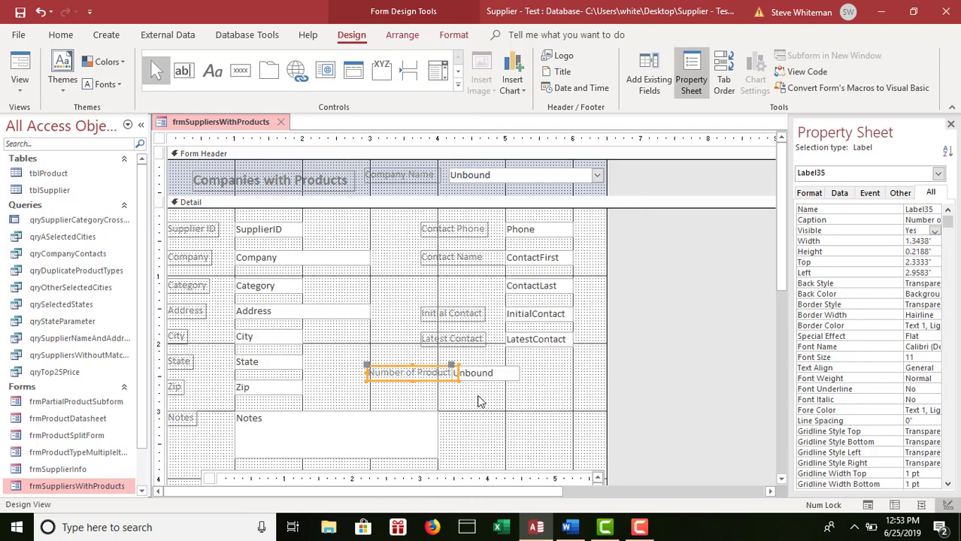
pyautogui.click(496, 412)
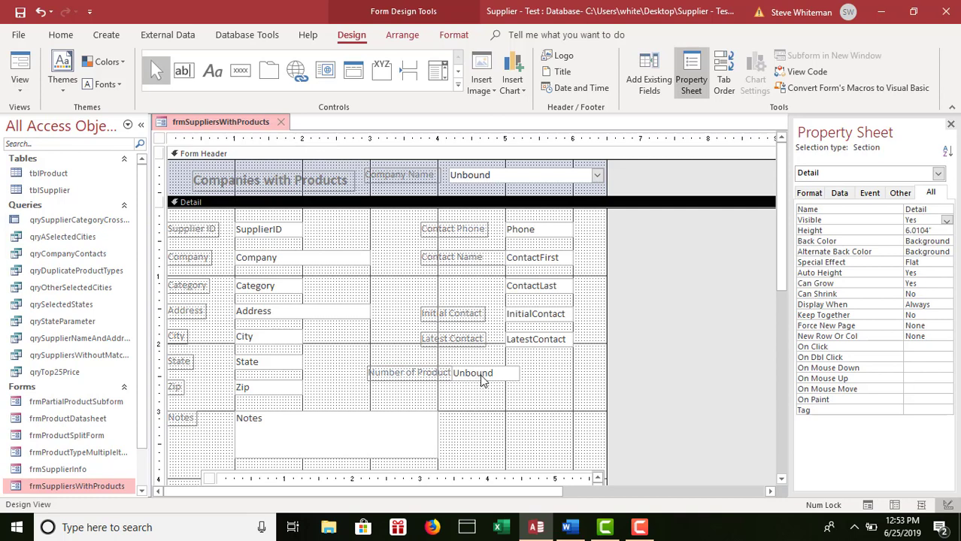
pyautogui.click(482, 379)
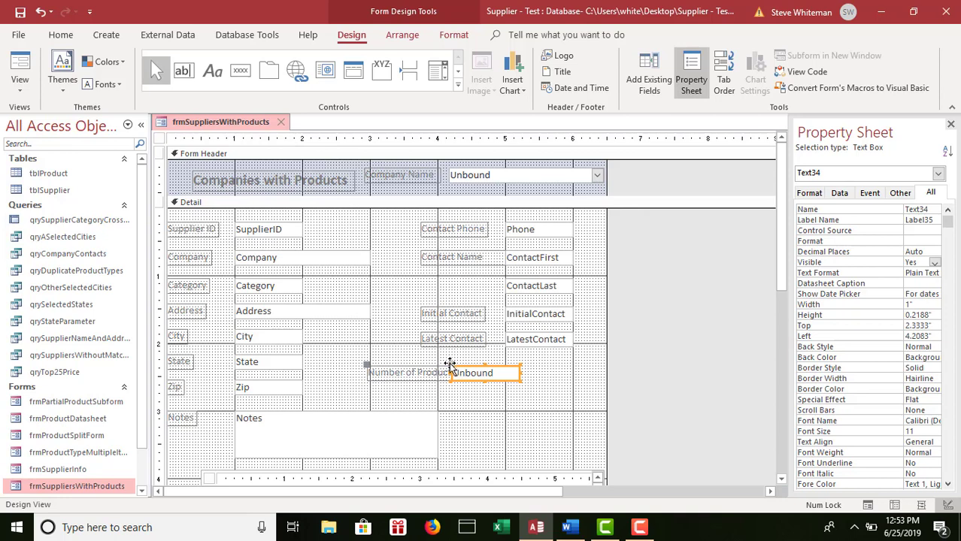
pyautogui.moveTo(449, 366); pyautogui.dragTo(467, 366)
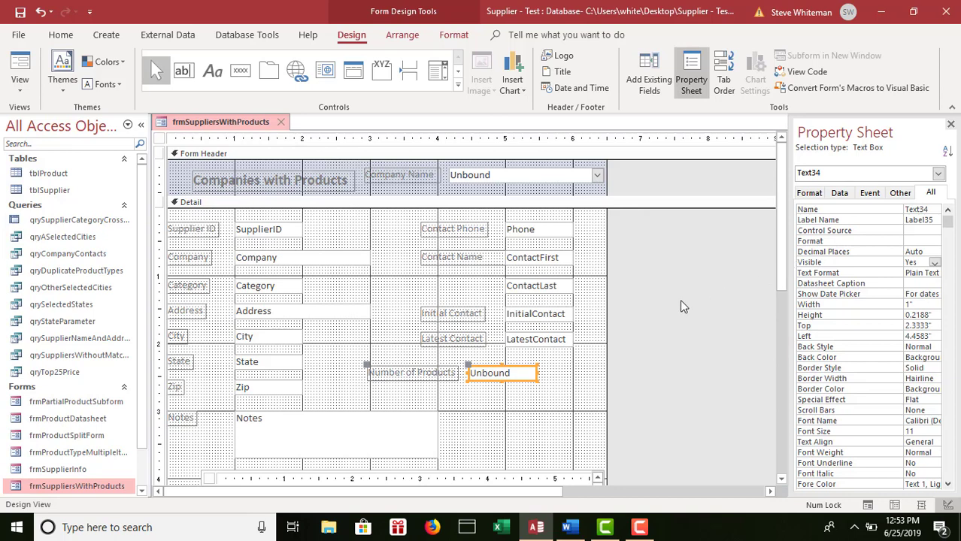
# Step: Try to build the Number of Products text box's control source from txtProductNameCount in frmPartialProductSubform using the Expression Builder
pyautogui.click(917, 230)
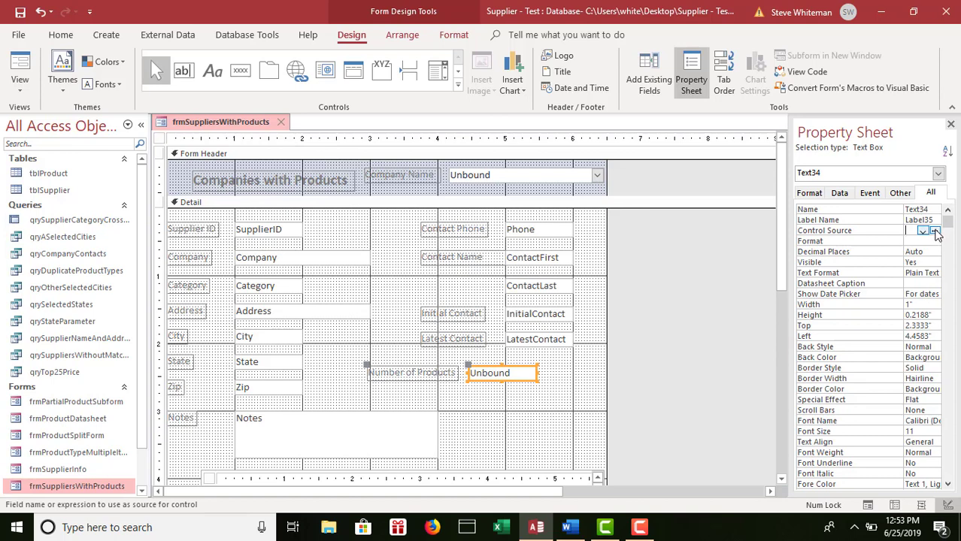
pyautogui.click(935, 231)
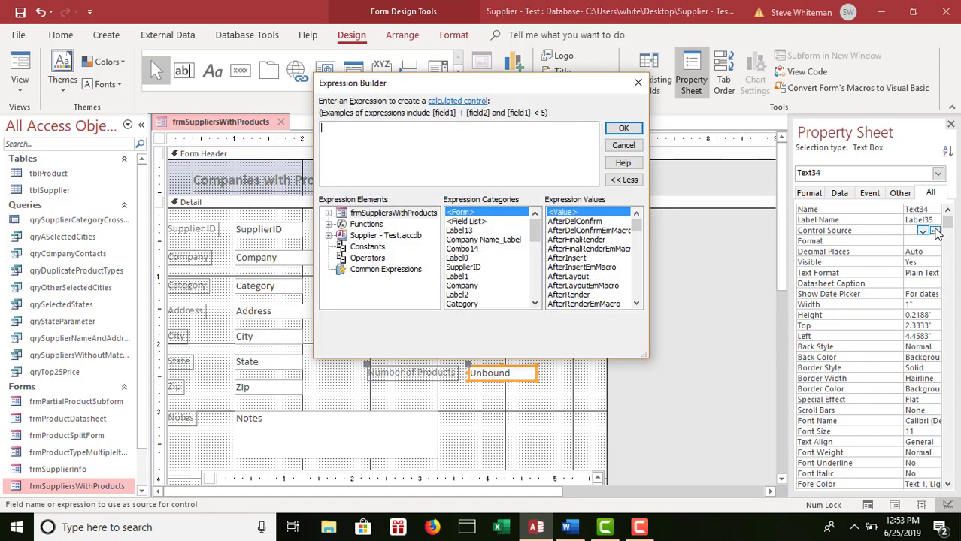
pyautogui.click(329, 216)
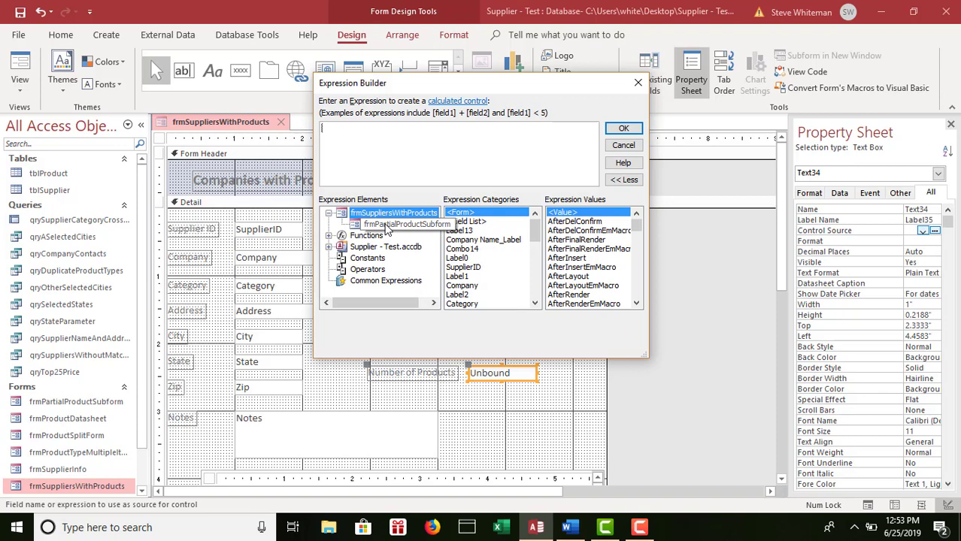
pyautogui.click(391, 225)
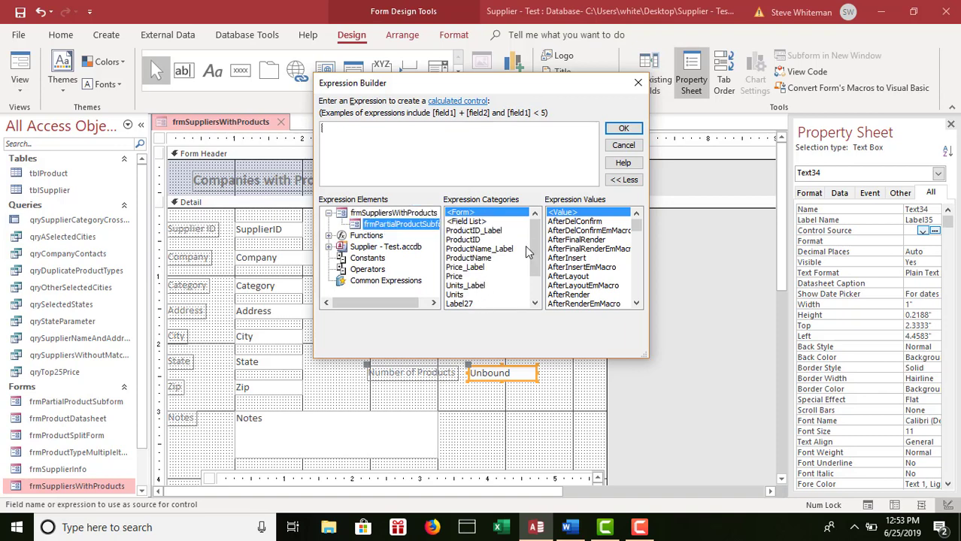
pyautogui.scroll(-2, 536, 295)
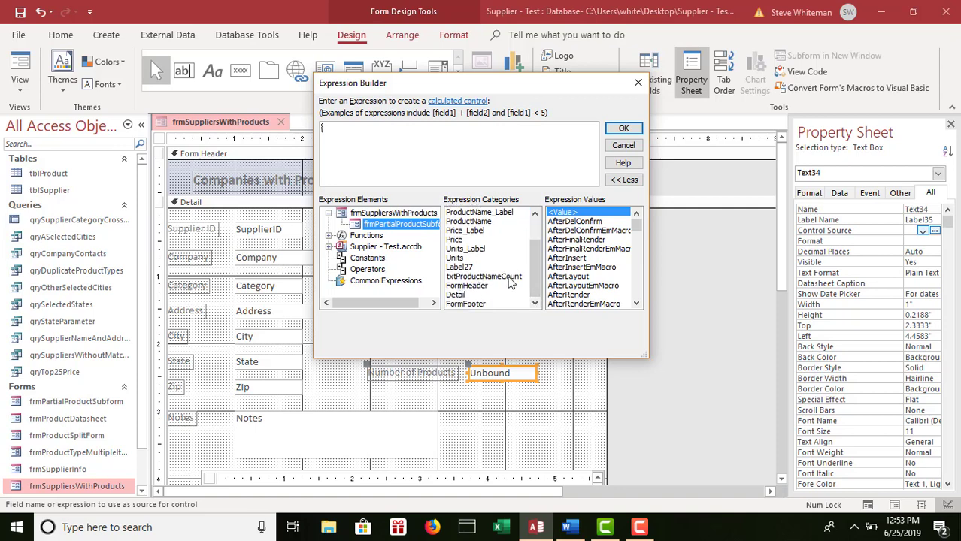
pyautogui.click(483, 277)
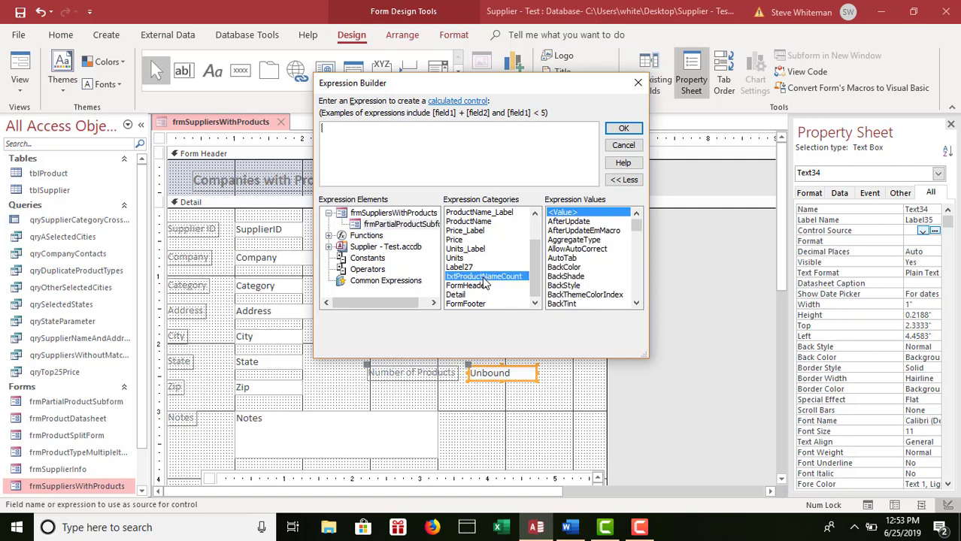
pyautogui.click(622, 130)
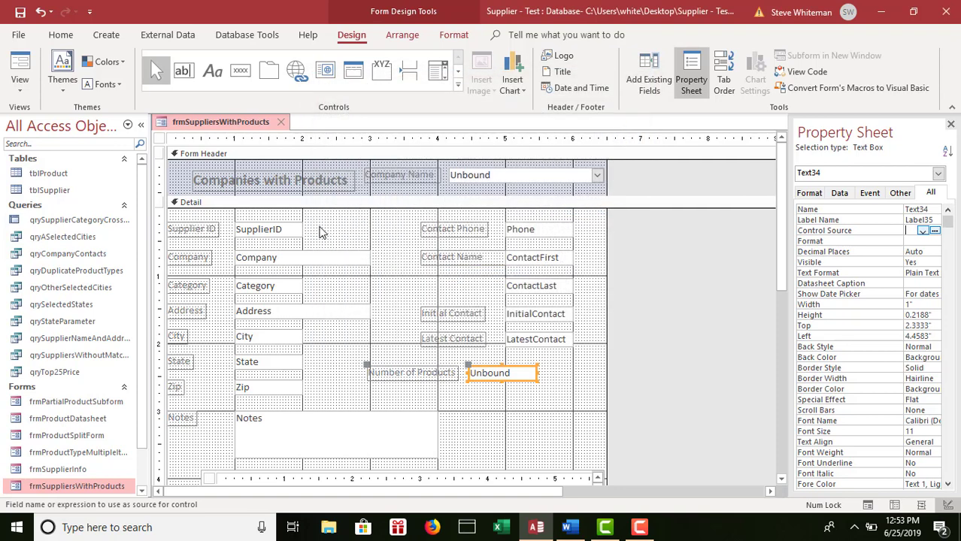
pyautogui.click(20, 89)
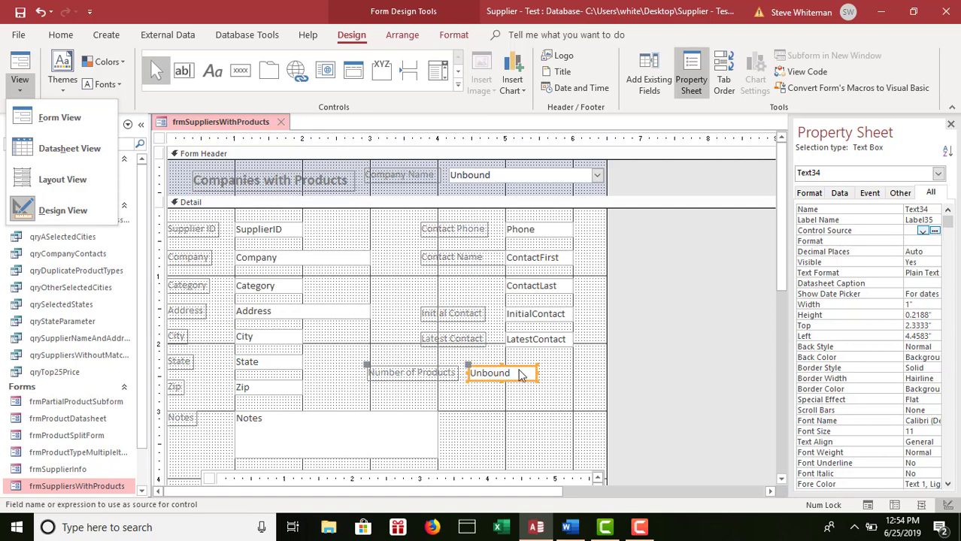
# Step: Set the Number of Products text box's control source to =[frmPartialProductSubform].Form![txtProductNameCount] with the Expression Builder
pyautogui.click(936, 233)
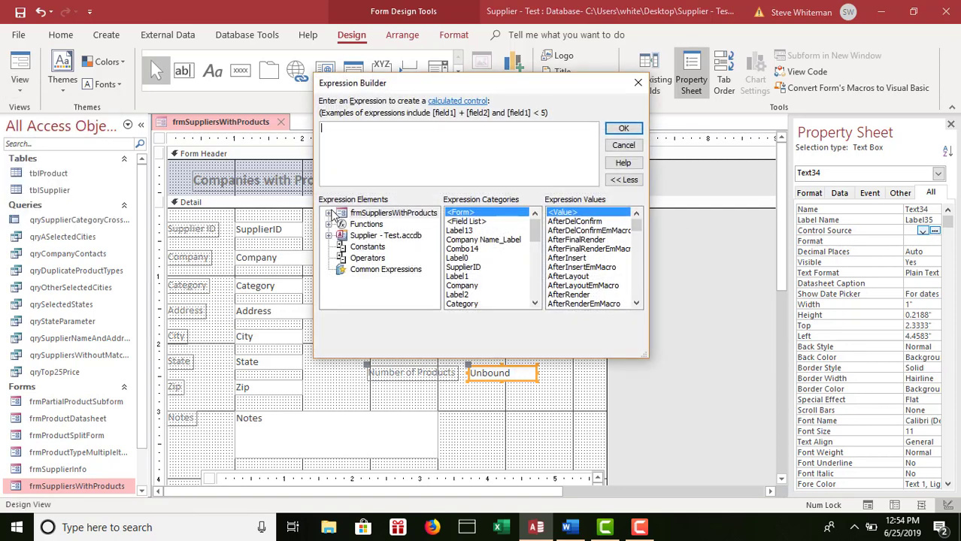
pyautogui.click(333, 214)
pyautogui.click(328, 214)
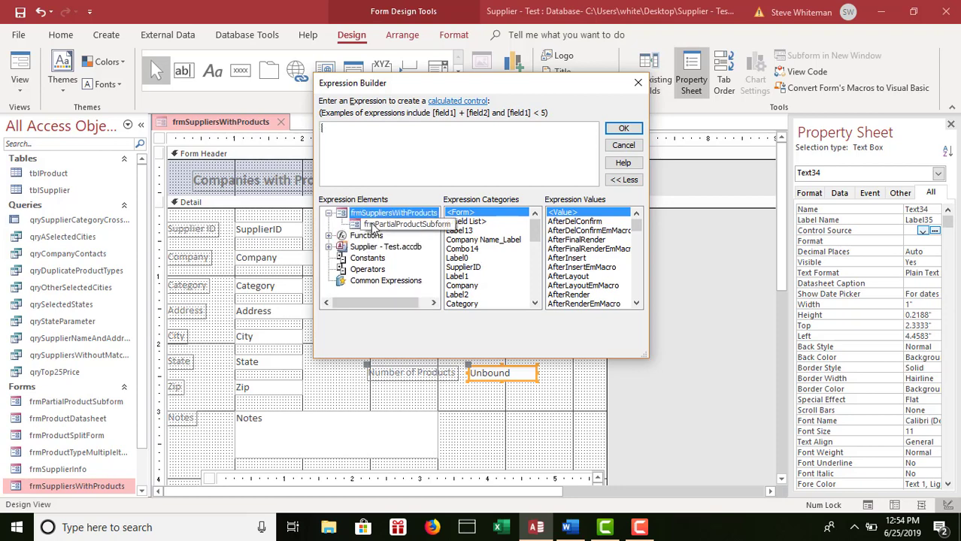
pyautogui.click(372, 225)
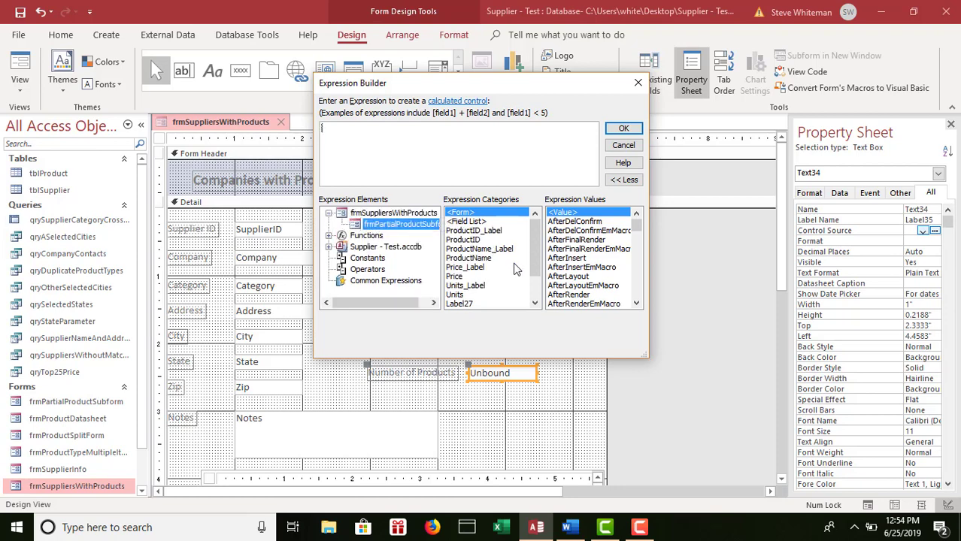
pyautogui.click(537, 285)
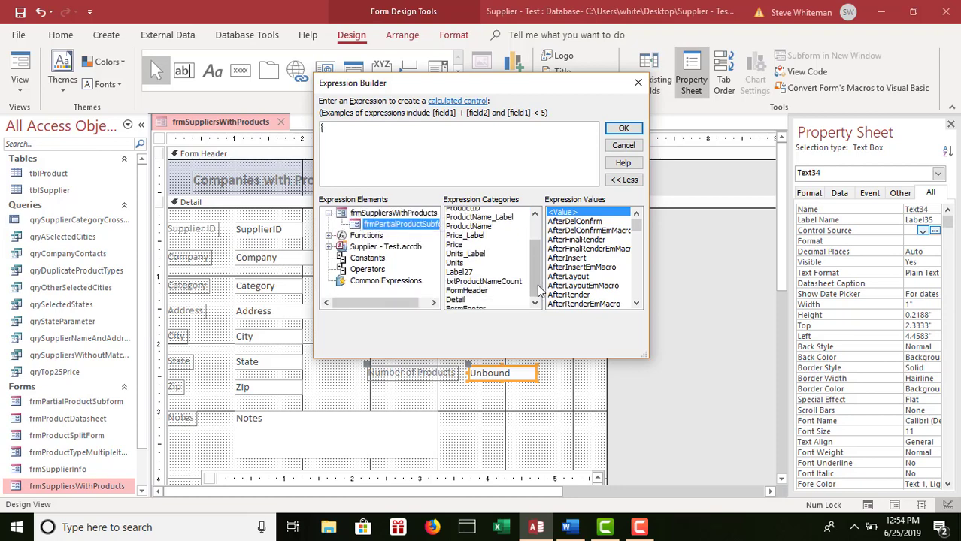
pyautogui.doubleClick(500, 278)
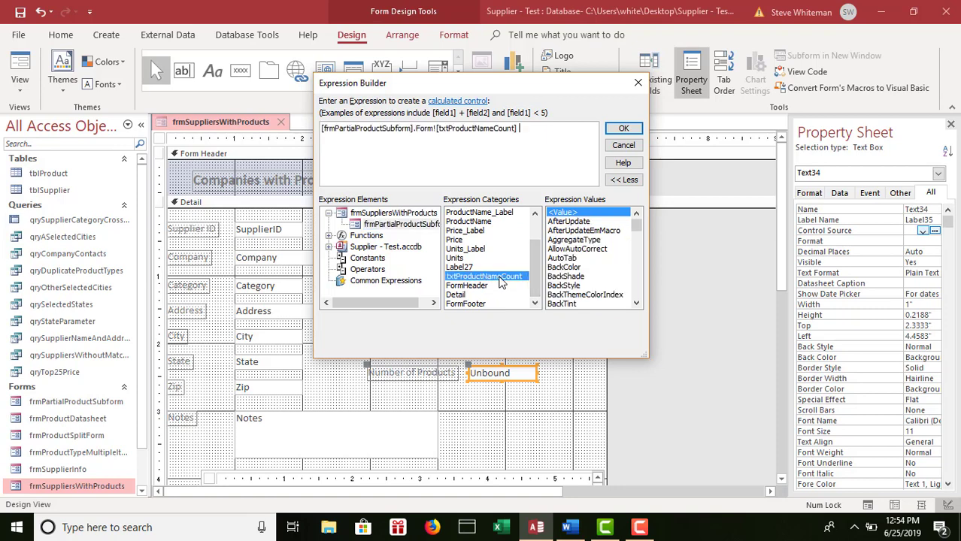
pyautogui.click(624, 128)
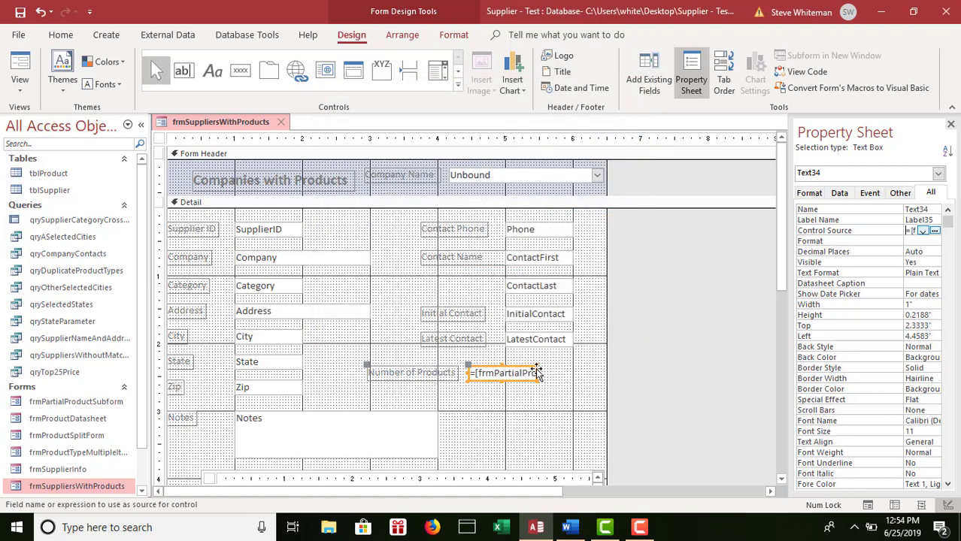
# Step: Compare the Number of Products value with the listed products for the first four suppliers in Form View, and return to Design View
pyautogui.click(19, 84)
pyautogui.click(45, 119)
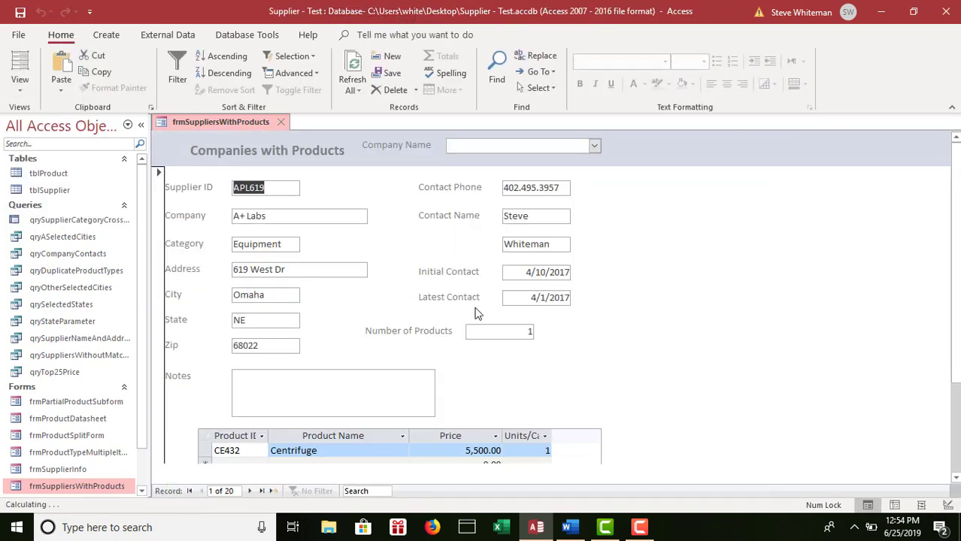
pyautogui.scroll(-3, 827, 285)
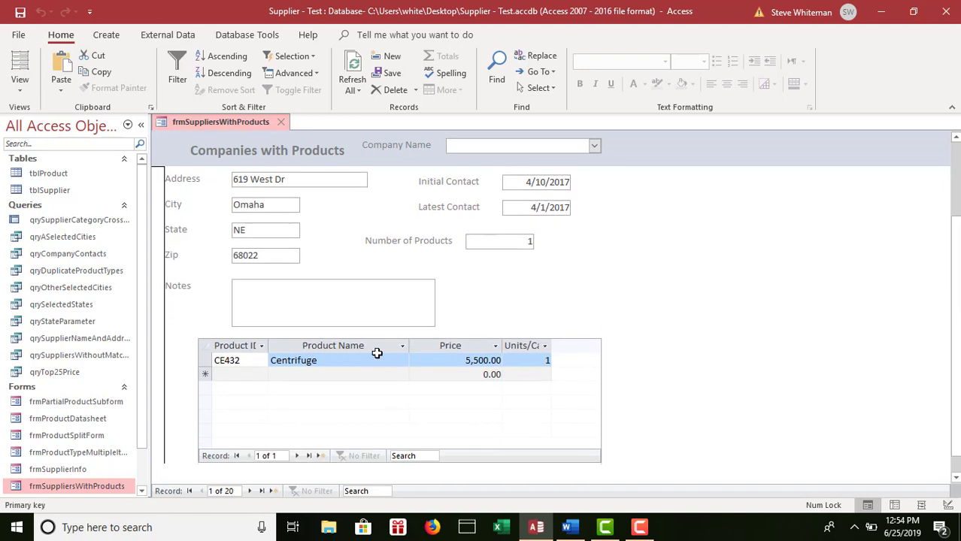
pyautogui.click(250, 493)
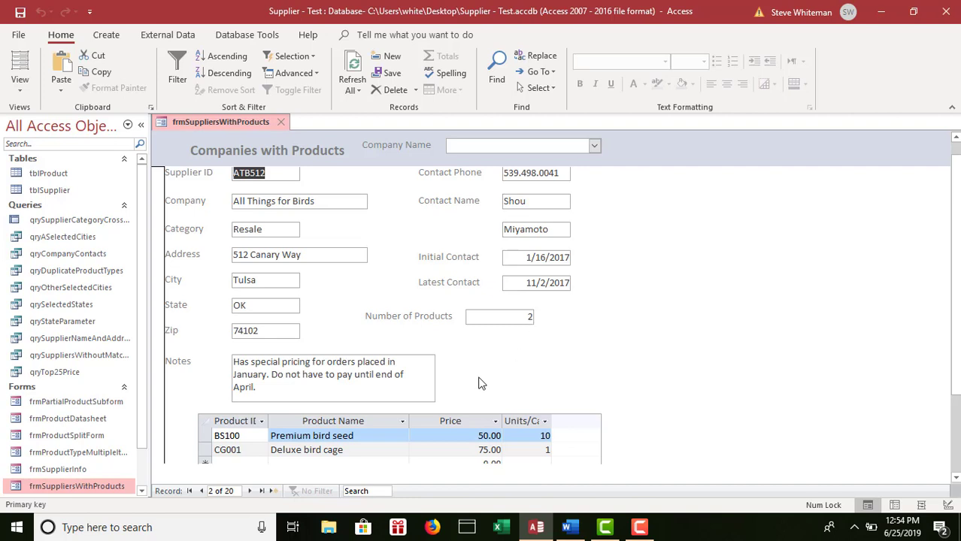
pyautogui.click(250, 492)
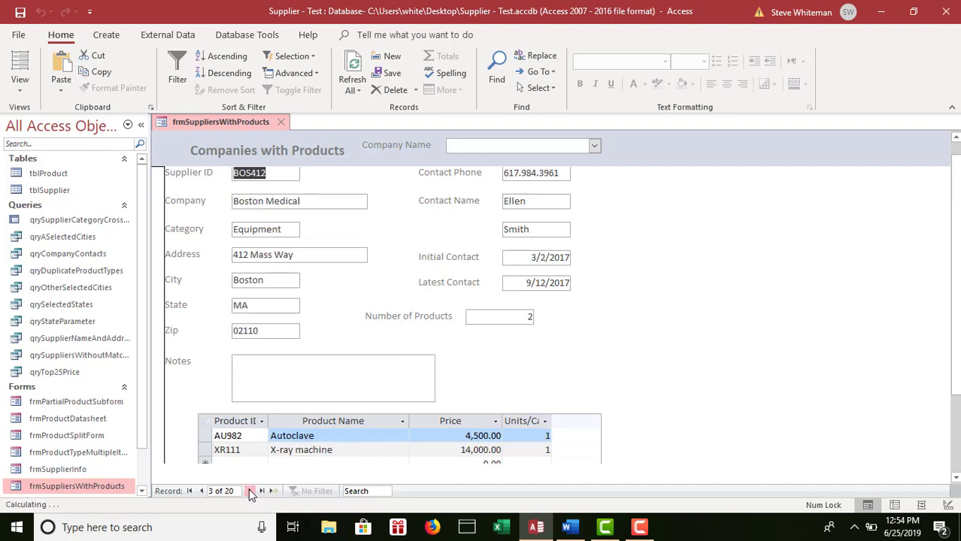
pyautogui.click(250, 492)
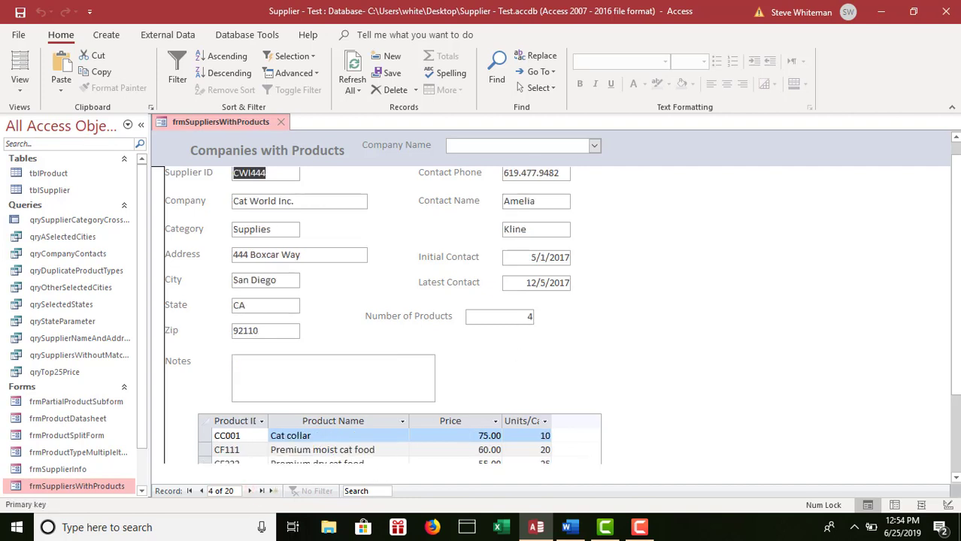
pyautogui.click(957, 480)
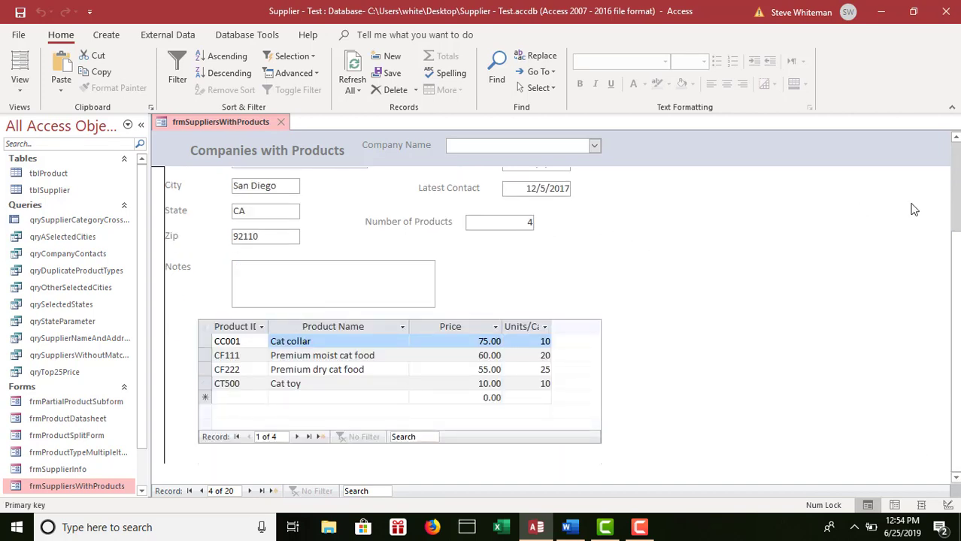
pyautogui.click(956, 178)
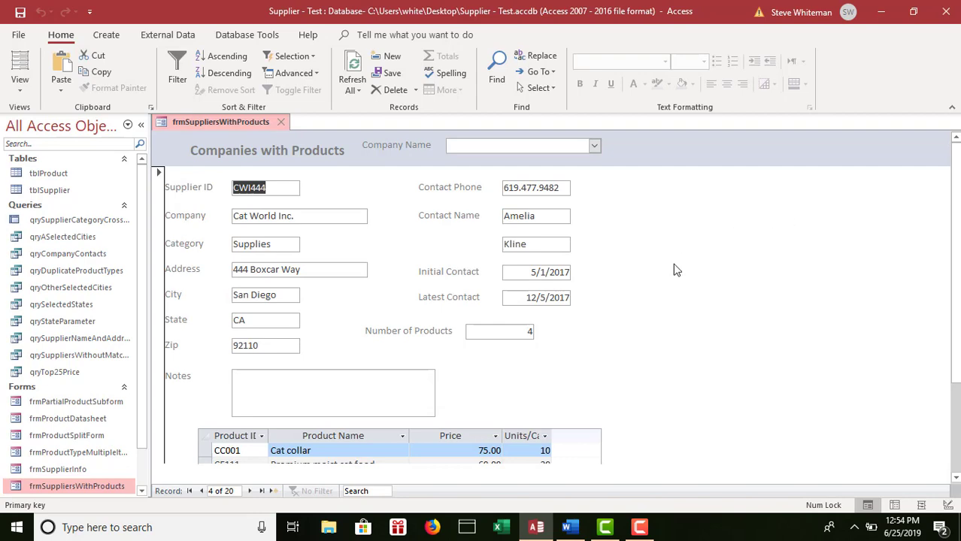
pyautogui.click(20, 88)
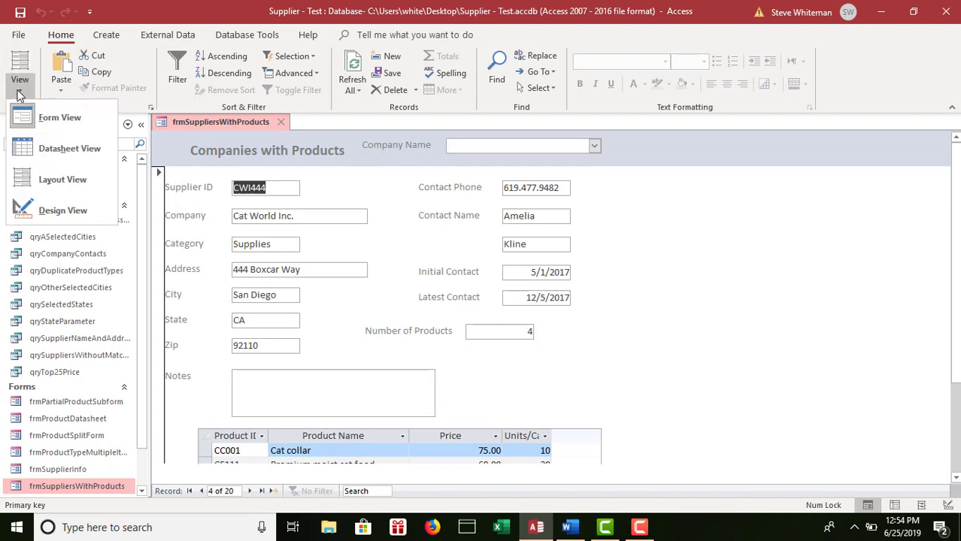
pyautogui.click(49, 207)
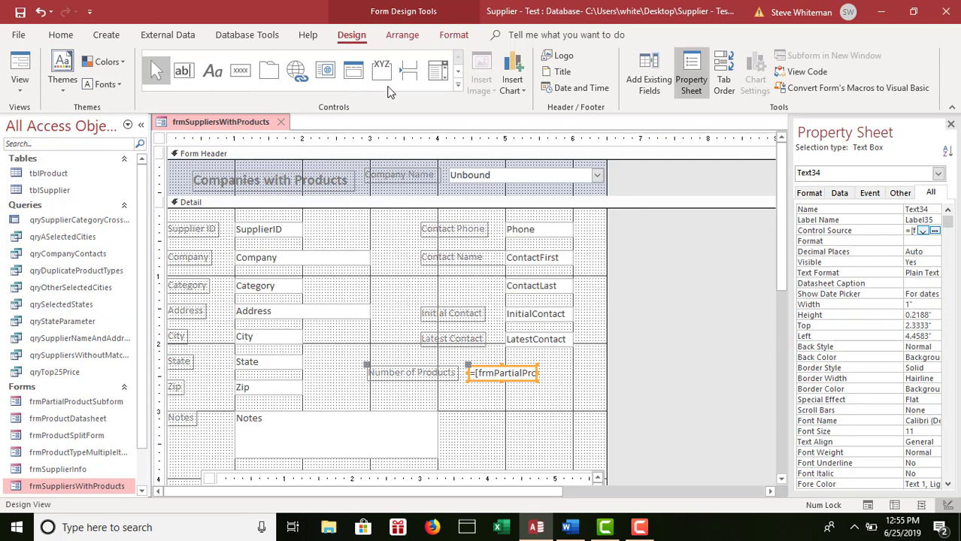
# Step: Draw a horizontal line about 6.46" wide along the lower edge of the Form Header section
pyautogui.click(458, 84)
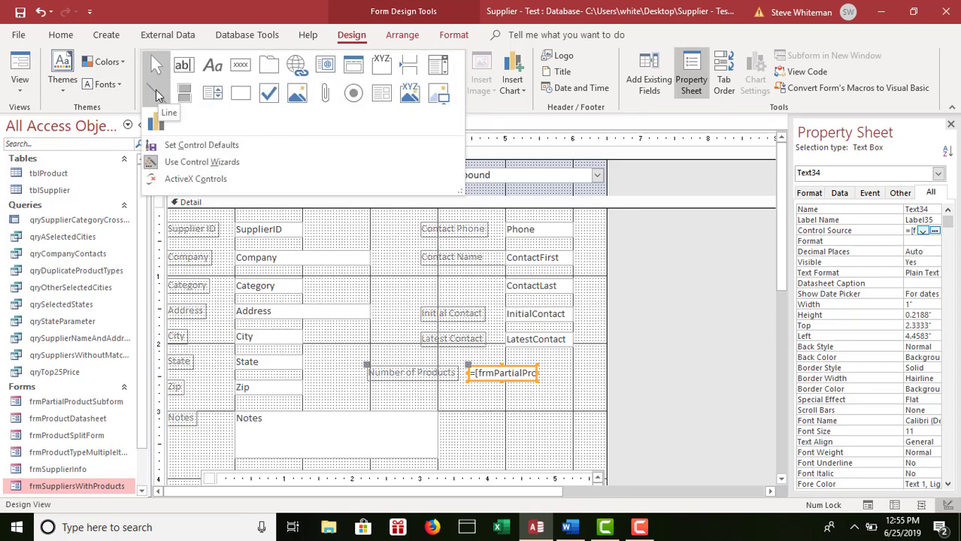
pyautogui.click(158, 95)
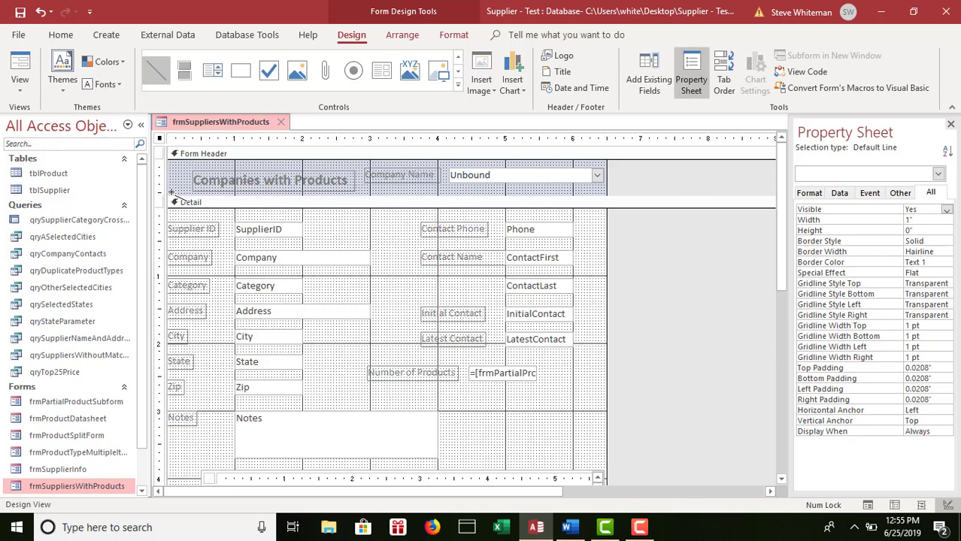
pyautogui.moveTo(171, 192); pyautogui.dragTo(606, 193)
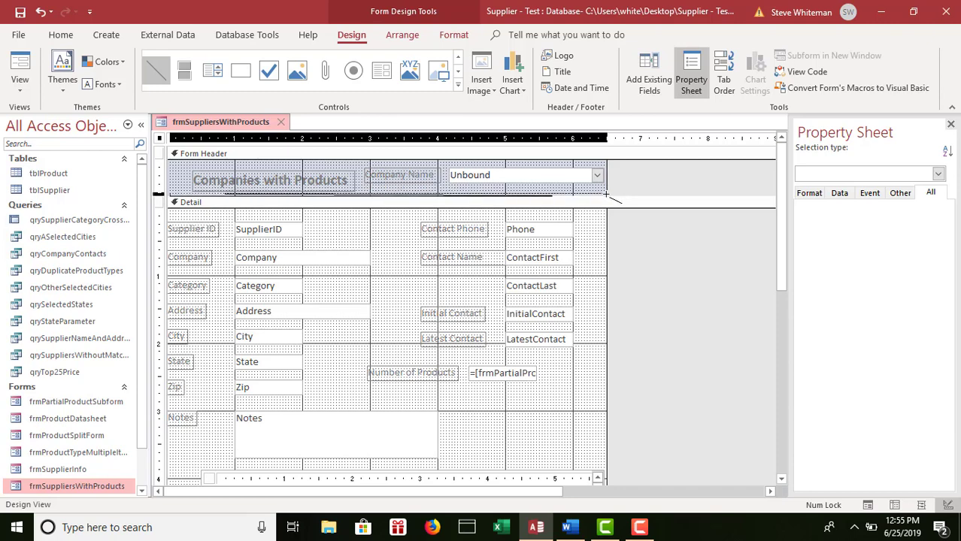
pyautogui.moveTo(606, 191); pyautogui.dragTo(606, 191)
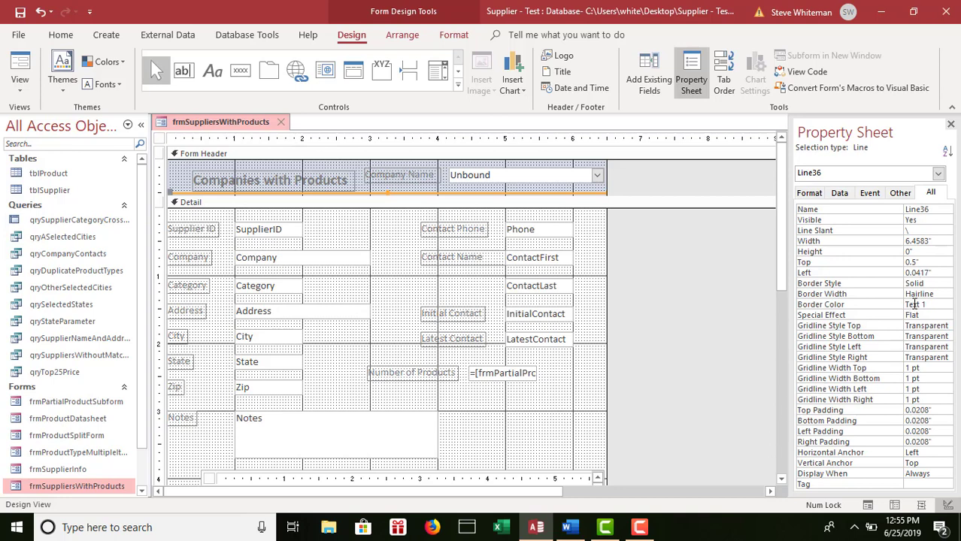
# Step: Set the border width of the Form Header line to 3 pt and deselect the line
pyautogui.click(930, 293)
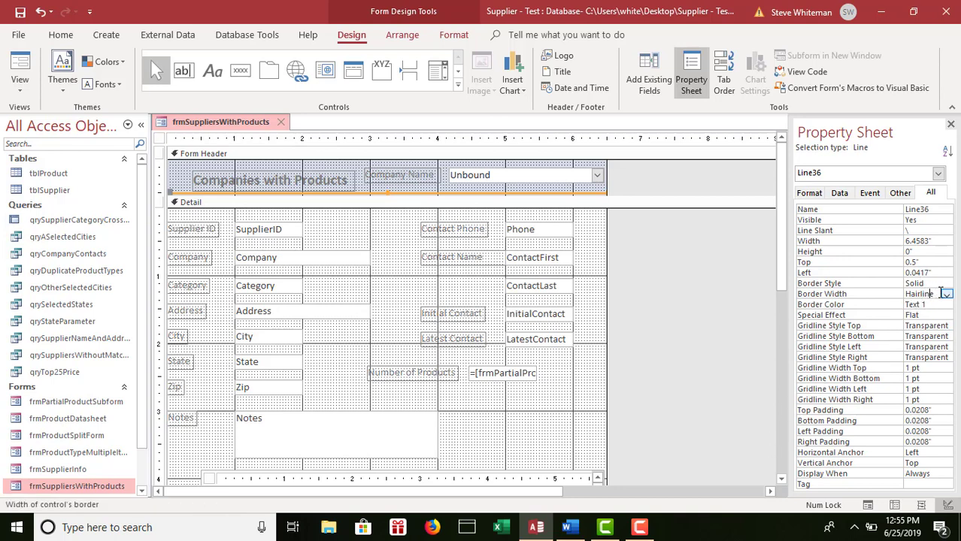
pyautogui.click(948, 295)
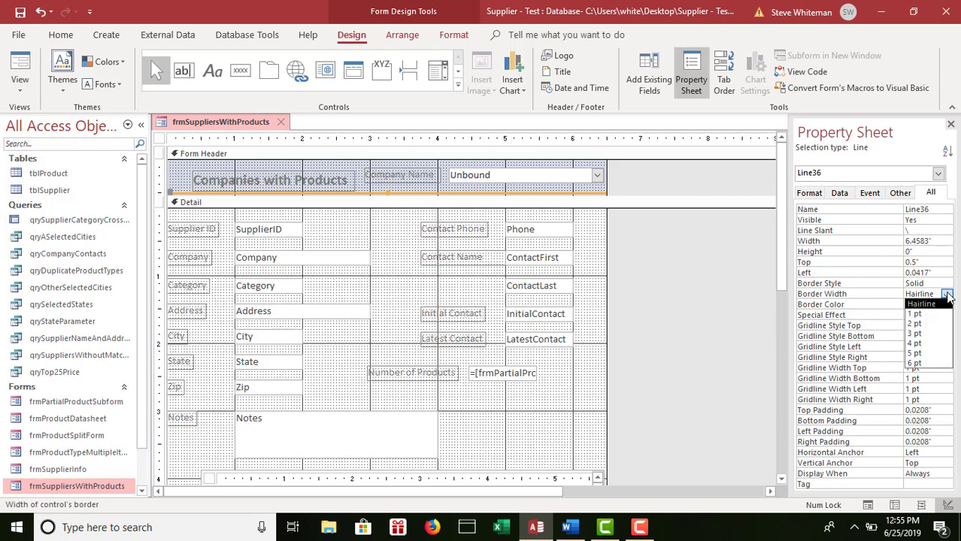
pyautogui.click(927, 332)
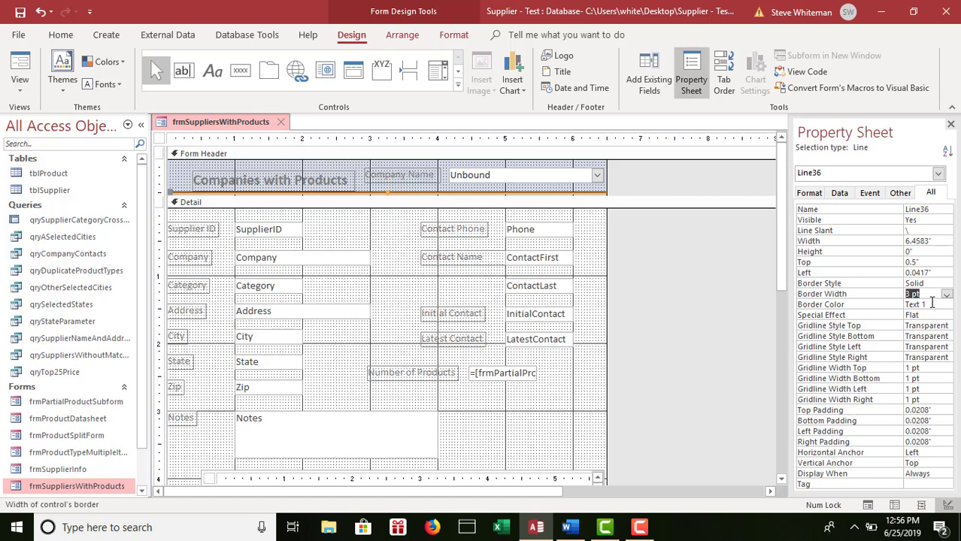
pyautogui.click(715, 287)
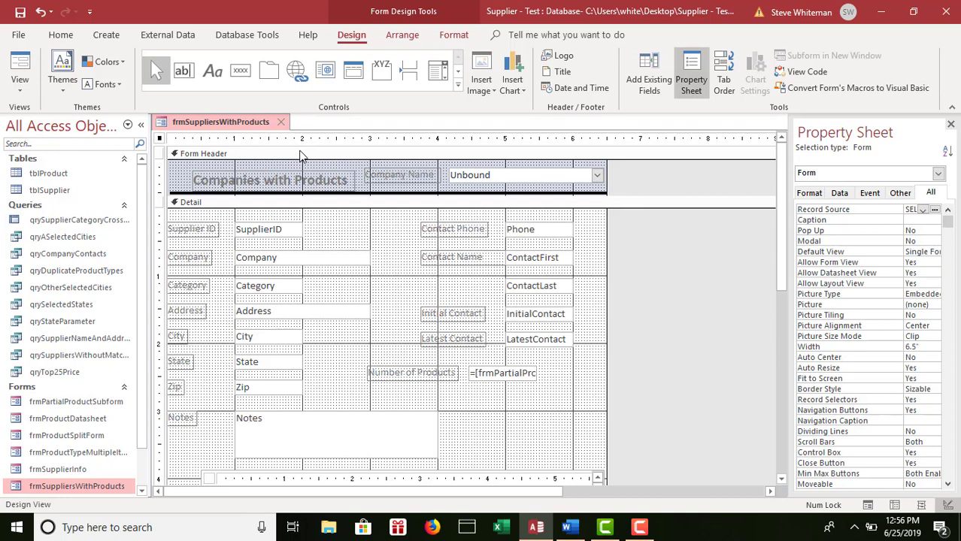
# Step: Fill the Form Header section's background with a light gray theme color
pyautogui.click(300, 155)
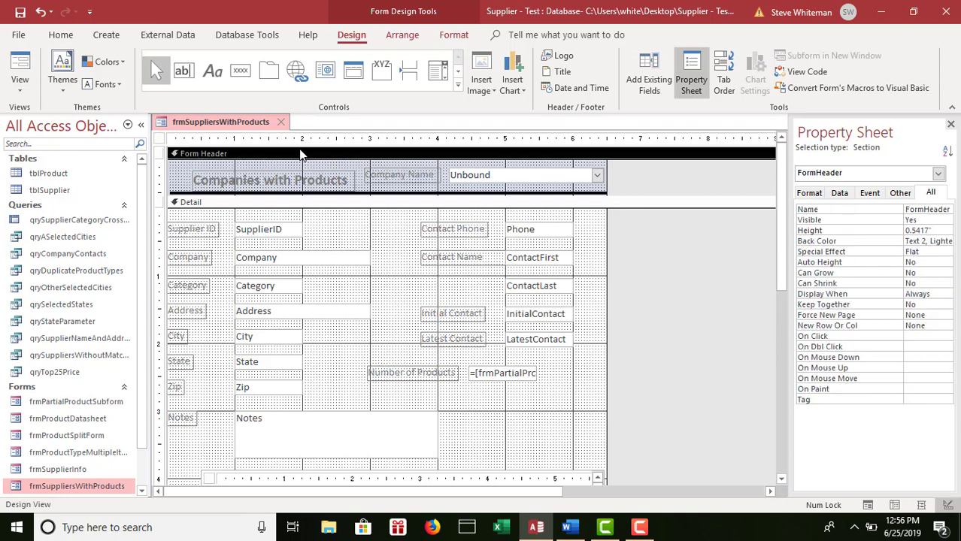
pyautogui.click(455, 34)
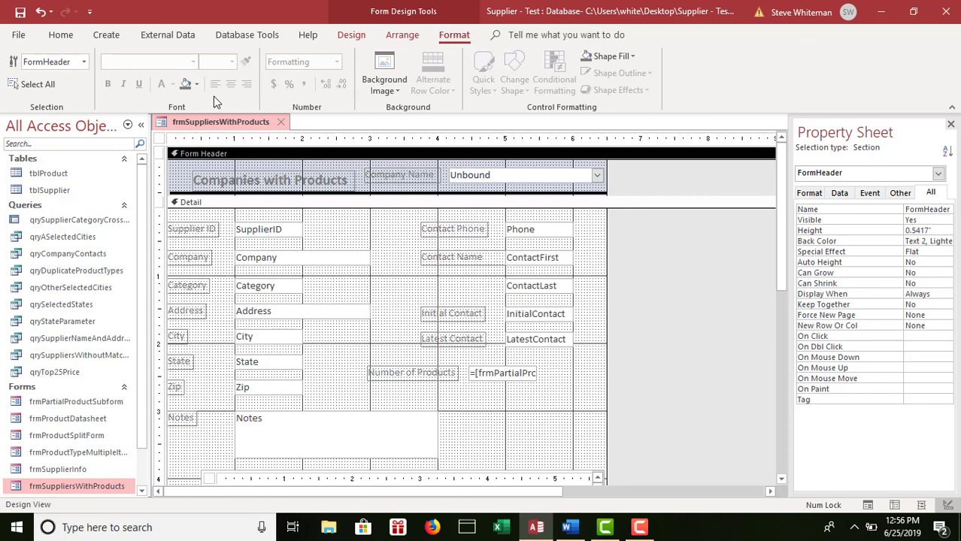
pyautogui.click(197, 84)
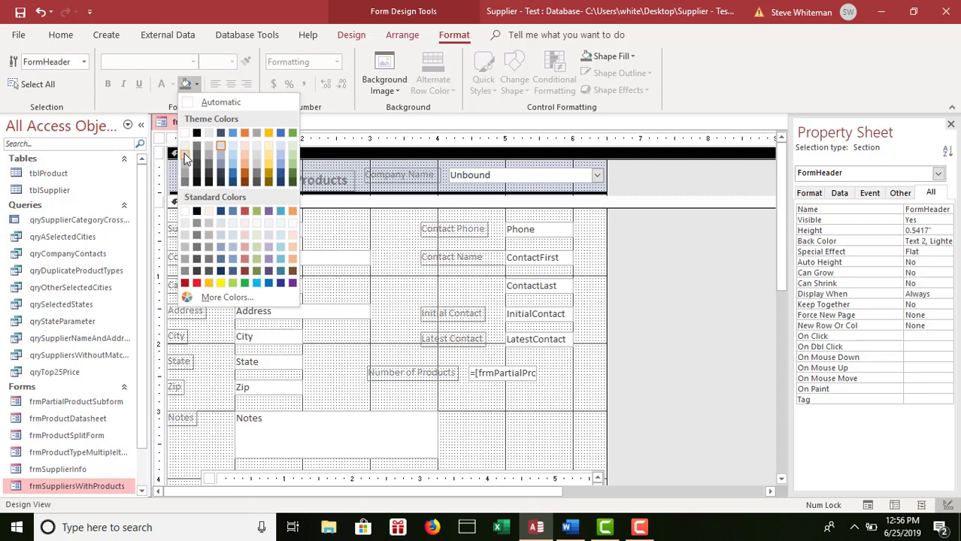
pyautogui.click(186, 158)
# Step: Fill the Detail section's background with the same light gray theme color as the Form Header
pyautogui.click(189, 206)
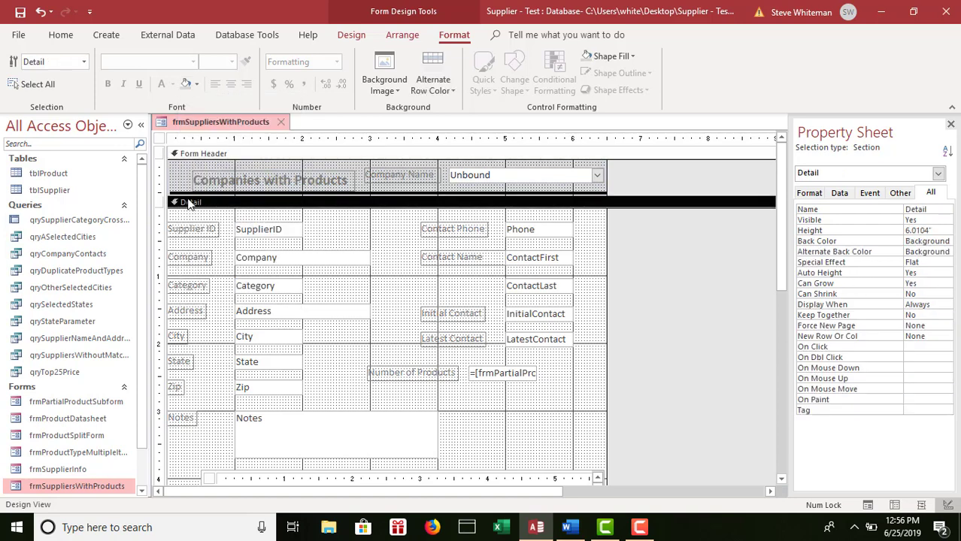
pyautogui.click(197, 84)
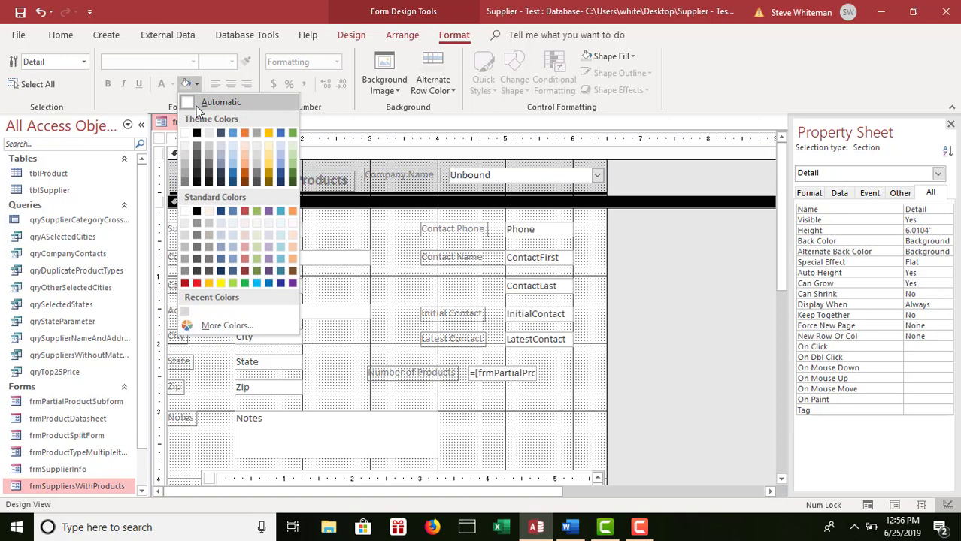
pyautogui.click(188, 157)
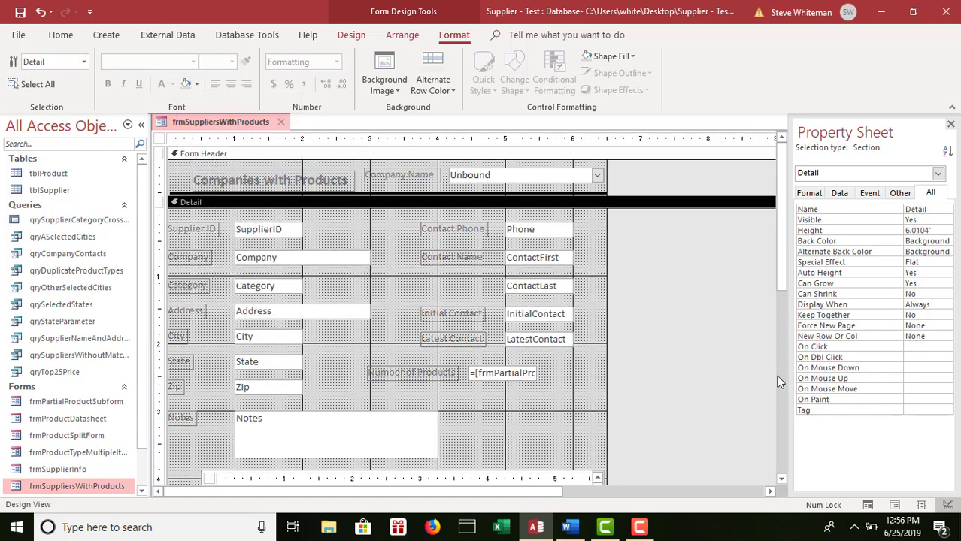
# Step: Fill the Form Footer section's background with the same light gray theme color as the Detail section
pyautogui.click(781, 400)
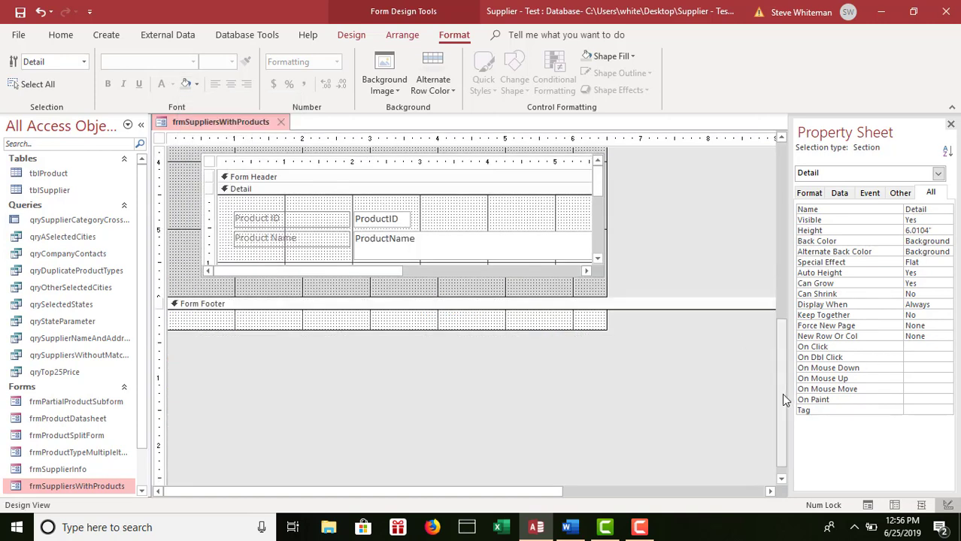
pyautogui.click(206, 306)
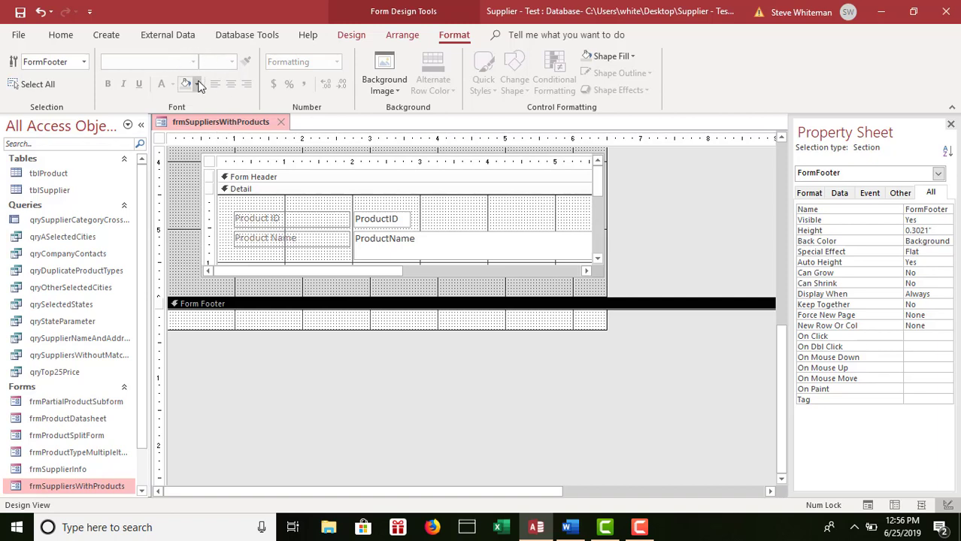
pyautogui.click(198, 84)
pyautogui.click(185, 155)
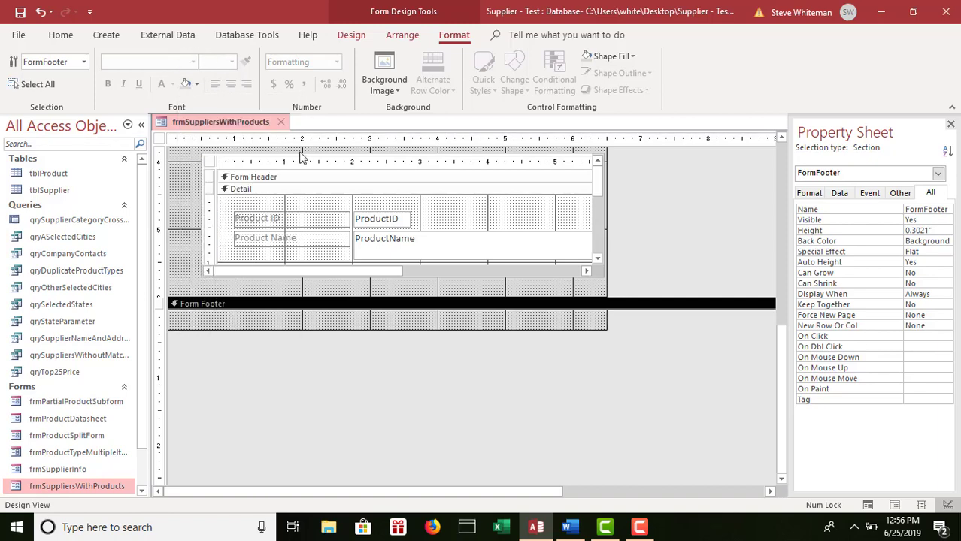
# Step: Save the design changes to frmSuppliersWithProducts and close the form
pyautogui.click(780, 148)
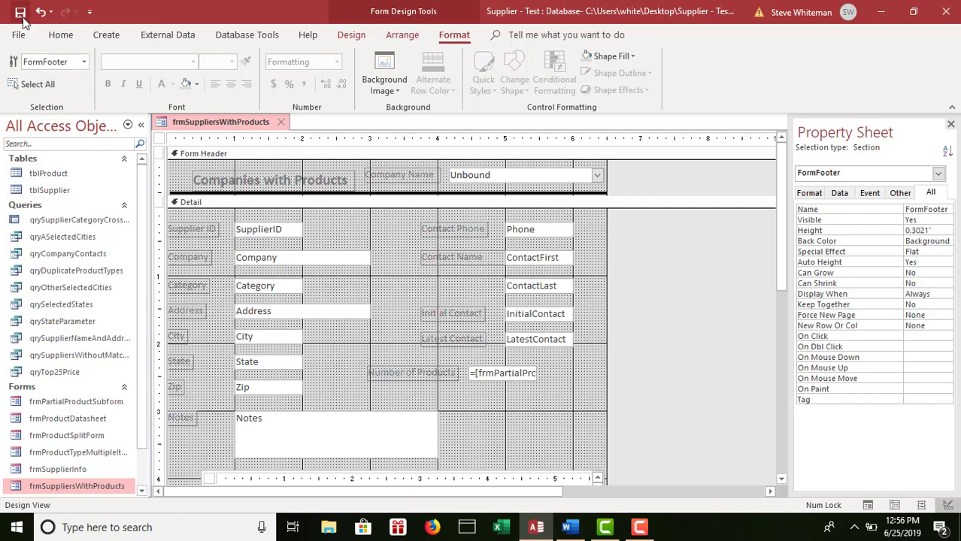
pyautogui.click(280, 122)
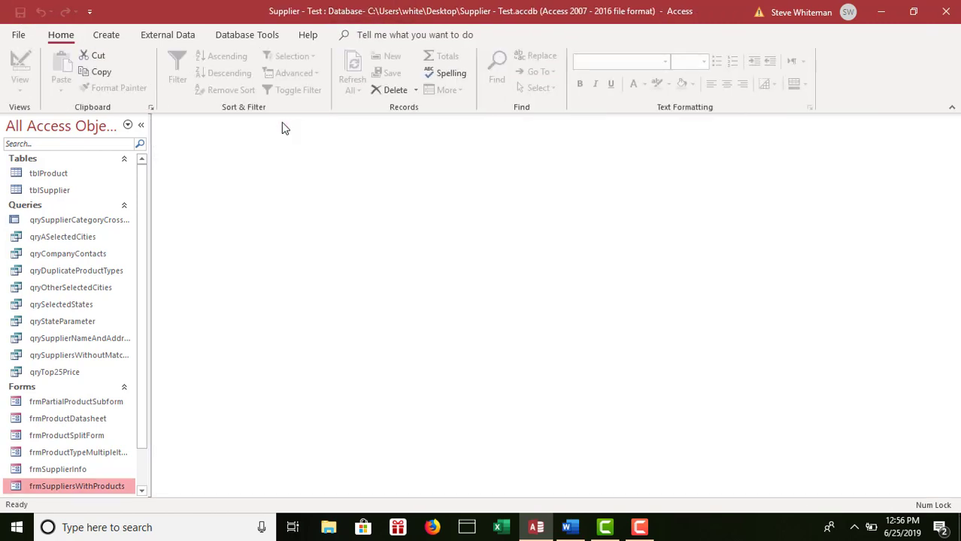